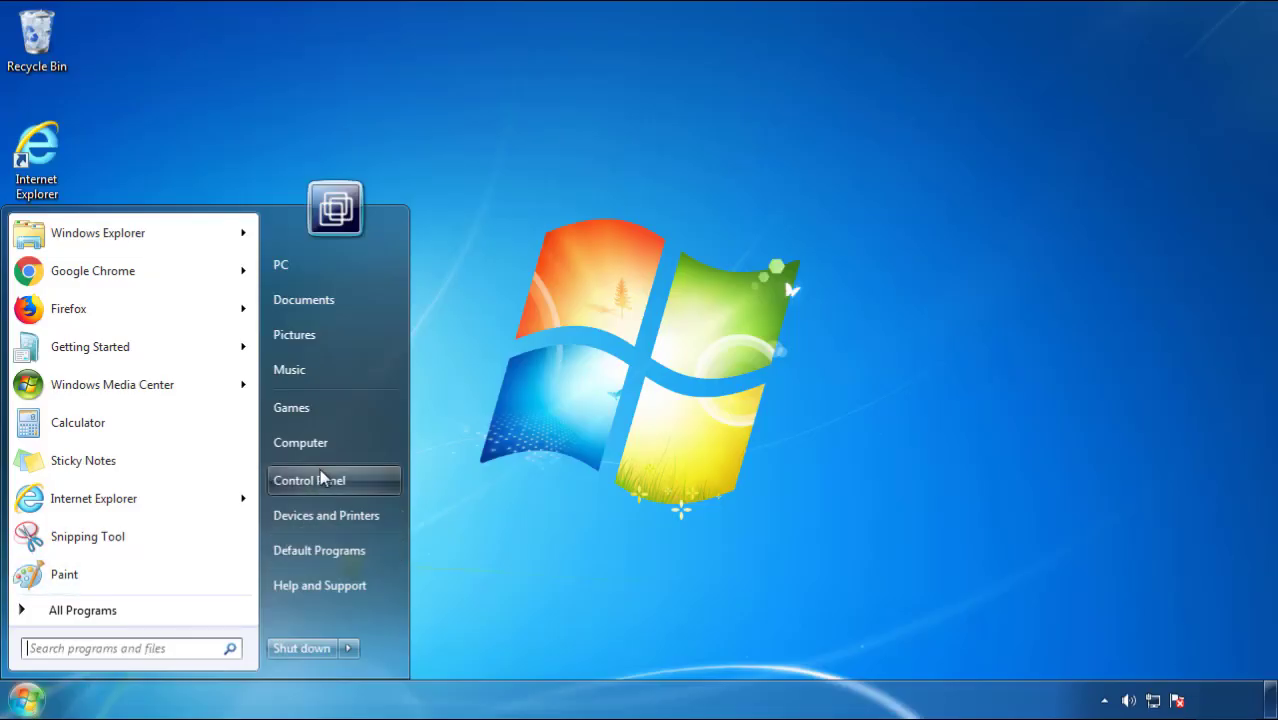
Open Programs and Features from Control Panel and sort by Installed On, newest first.
{"action": "left_click", "coordinate": [320, 470]}
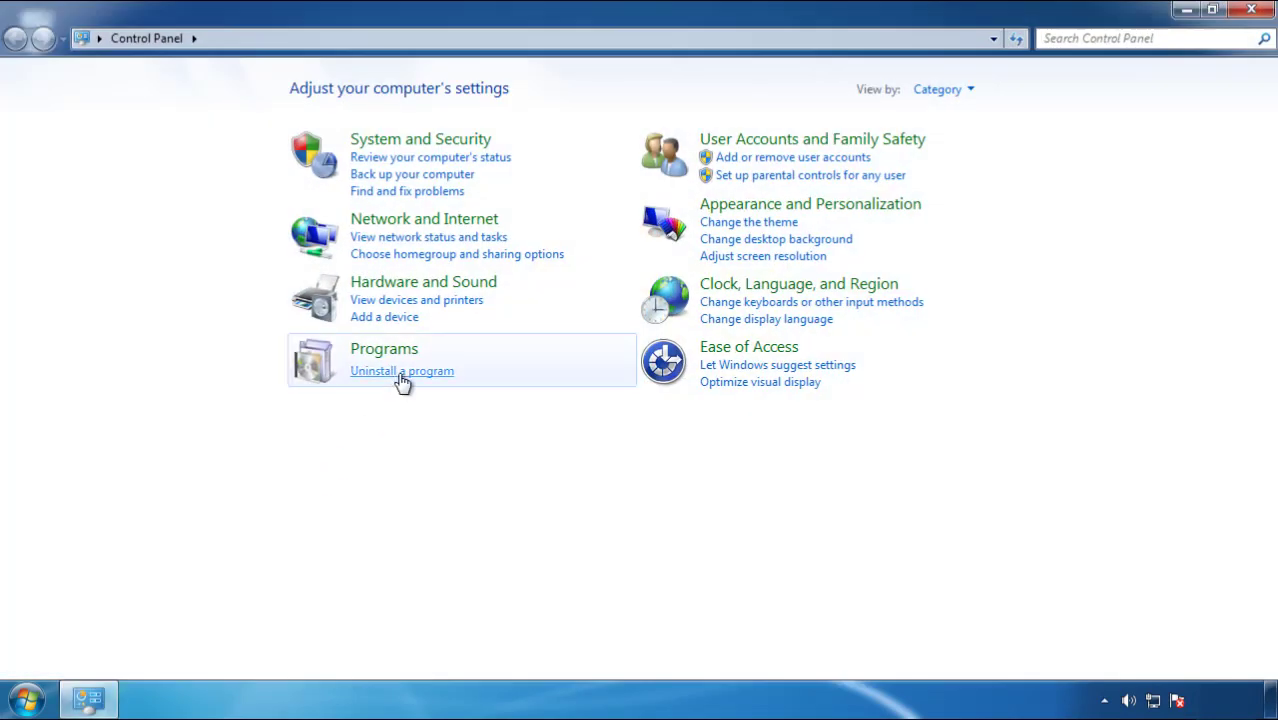
{"action": "left_click", "coordinate": [400, 382]}
{"action": "left_click", "coordinate": [752, 190]}
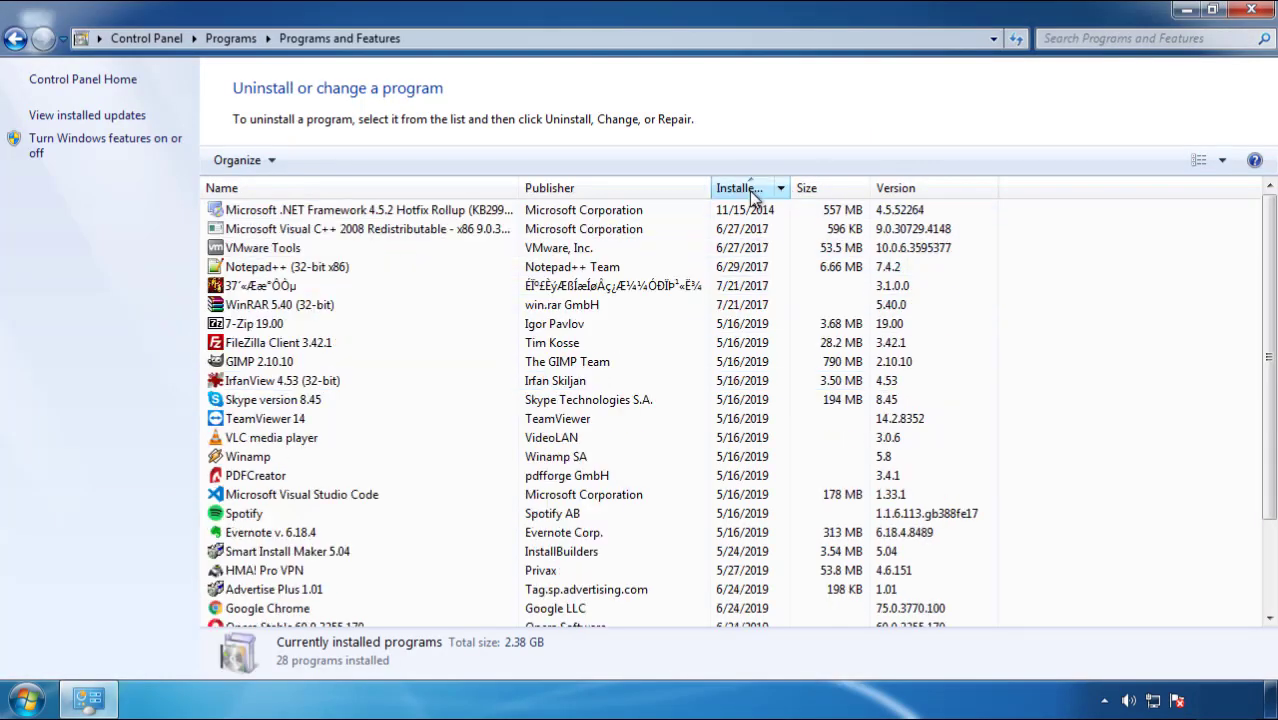
{"action": "left_click", "coordinate": [750, 190]}
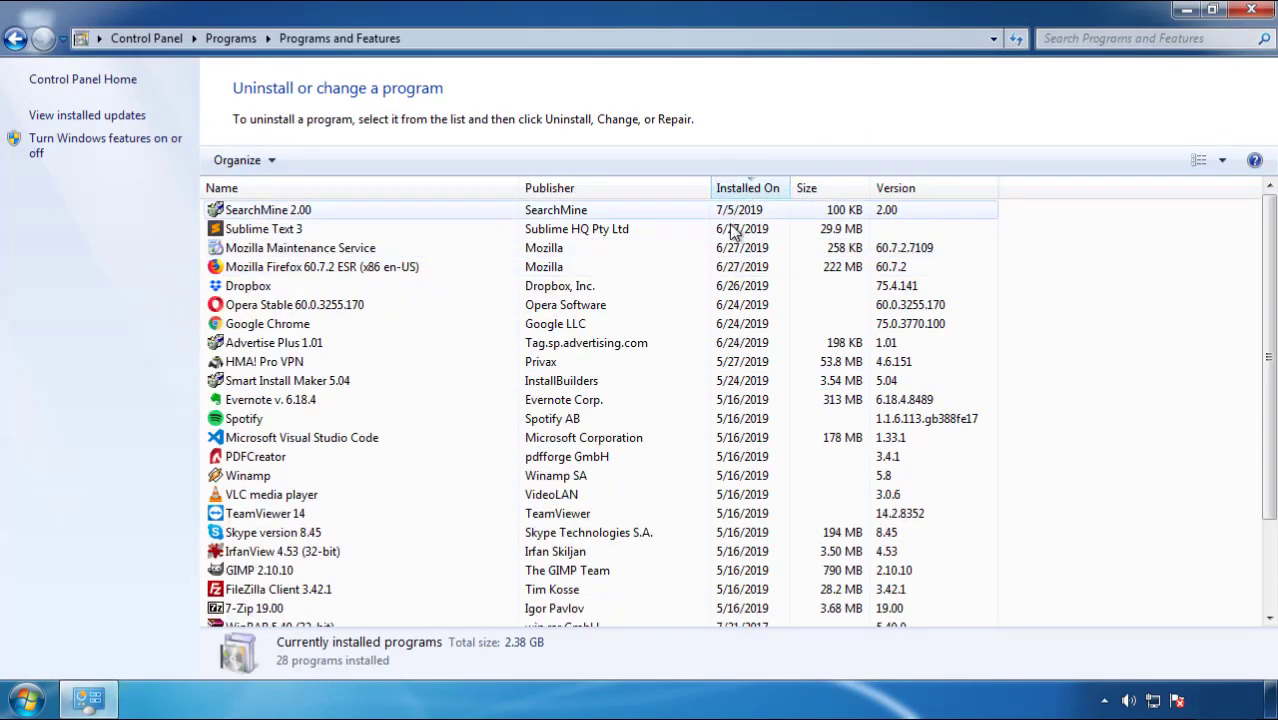
Select SearchMine 2.00 and run its uninstaller through to completion.
{"action": "left_click", "coordinate": [270, 214]}
{"action": "left_click", "coordinate": [318, 160]}
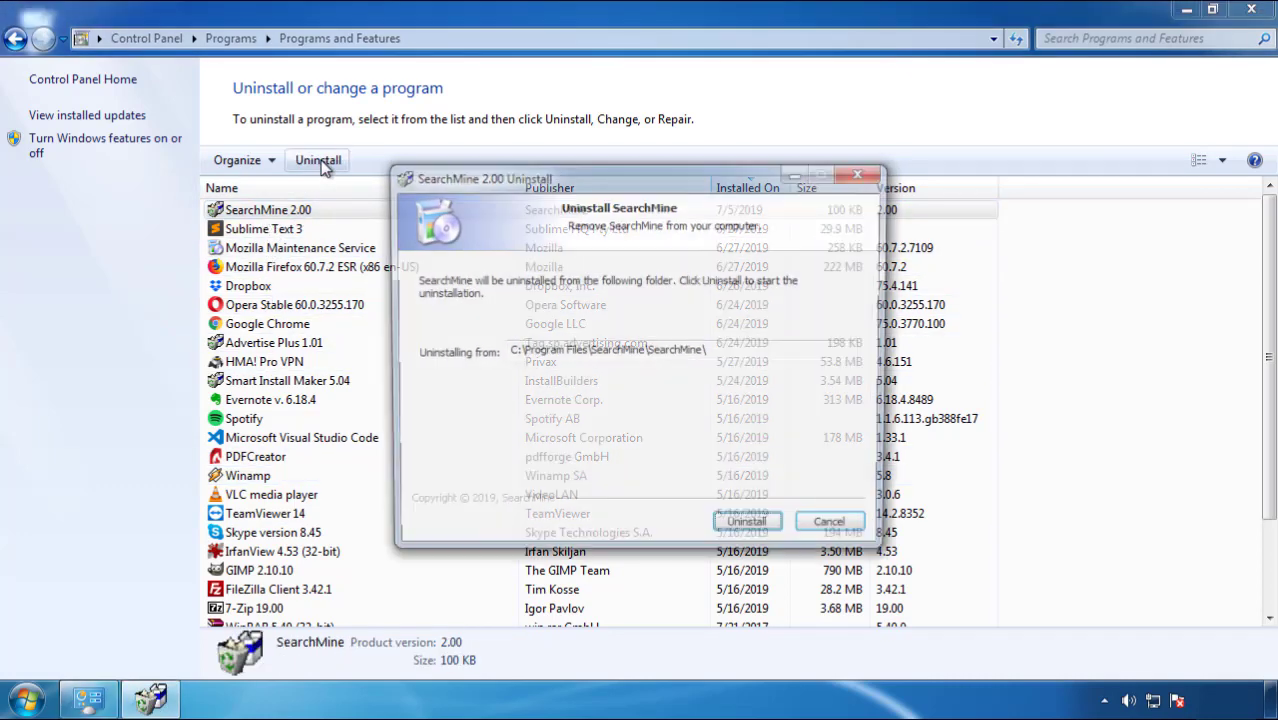
{"action": "left_click", "coordinate": [743, 529]}
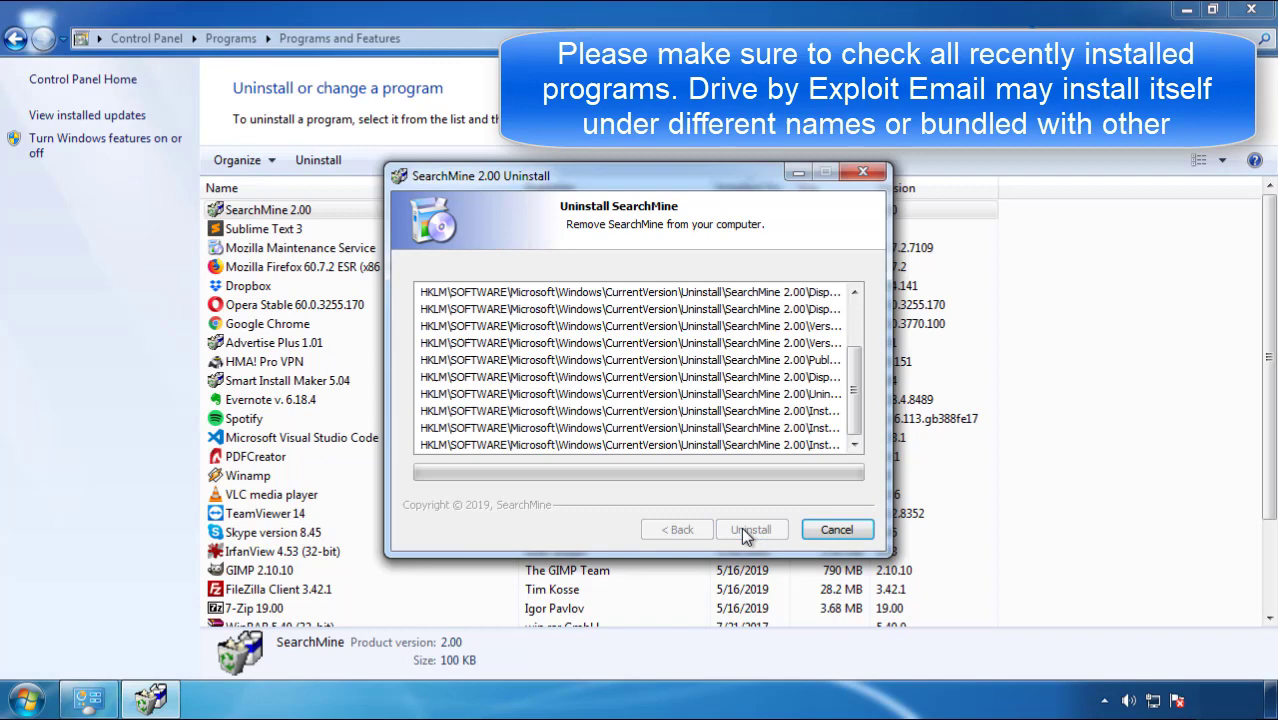
{"action": "left_click", "coordinate": [741, 527]}
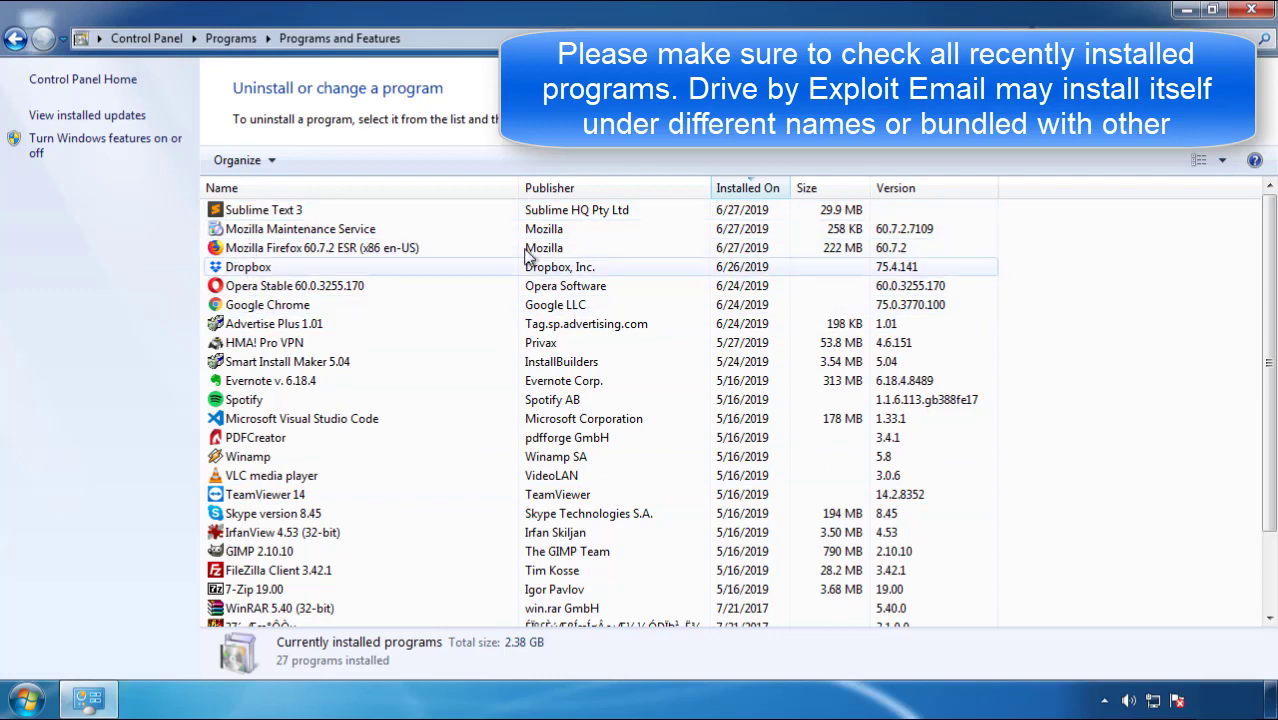
Close Programs and Features and restart the computer from the Start menu's shut-down options.
{"action": "left_click", "coordinate": [1253, 12]}
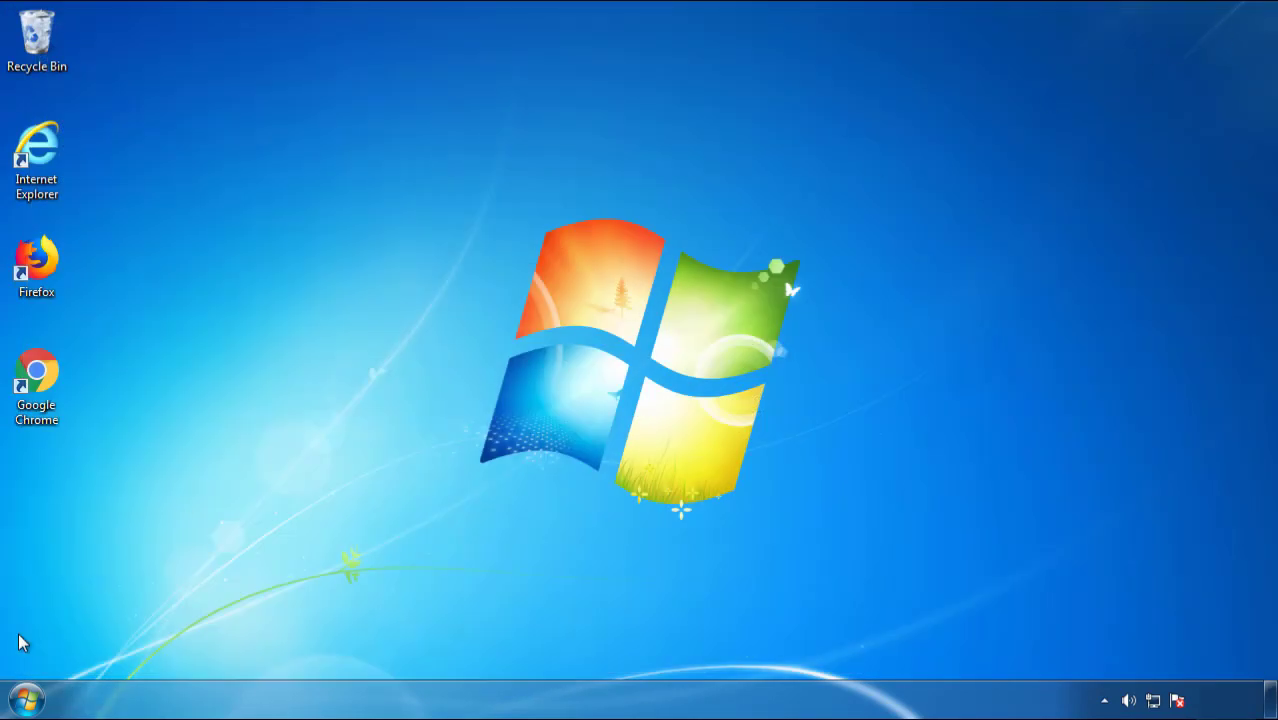
{"action": "left_click", "coordinate": [25, 698]}
{"action": "left_click", "coordinate": [347, 648]}
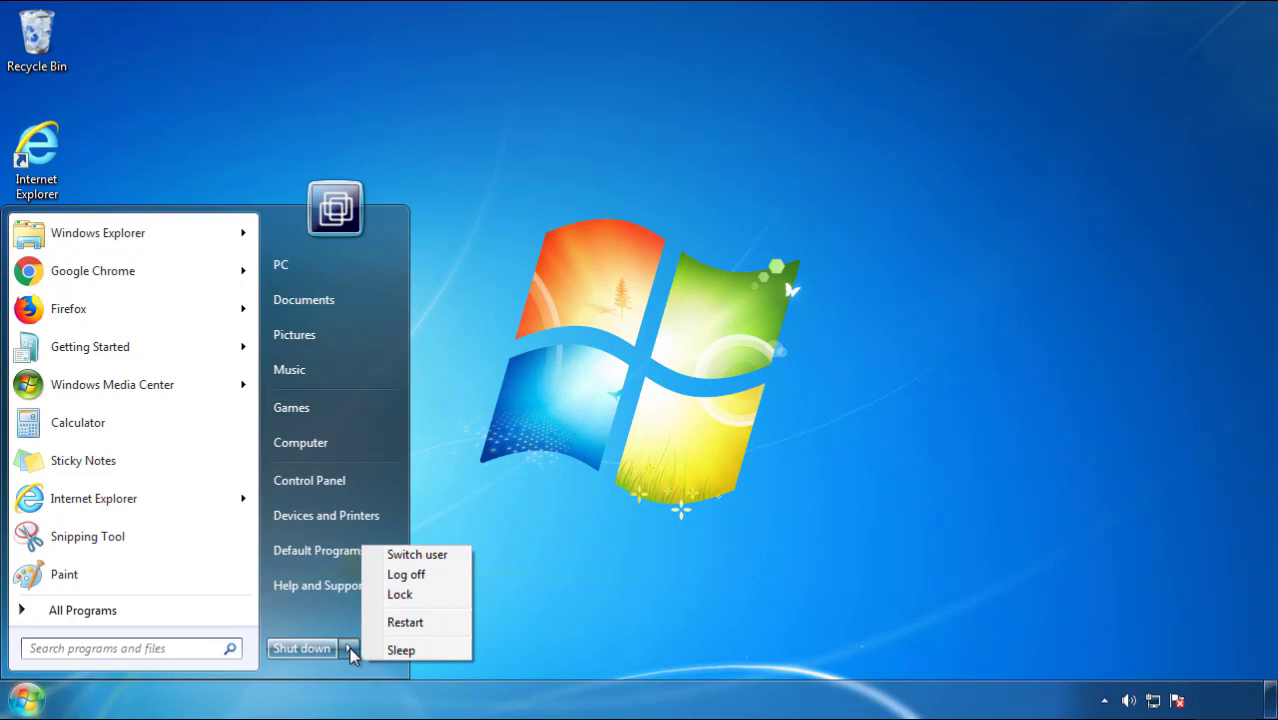
{"action": "left_click", "coordinate": [668, 547]}
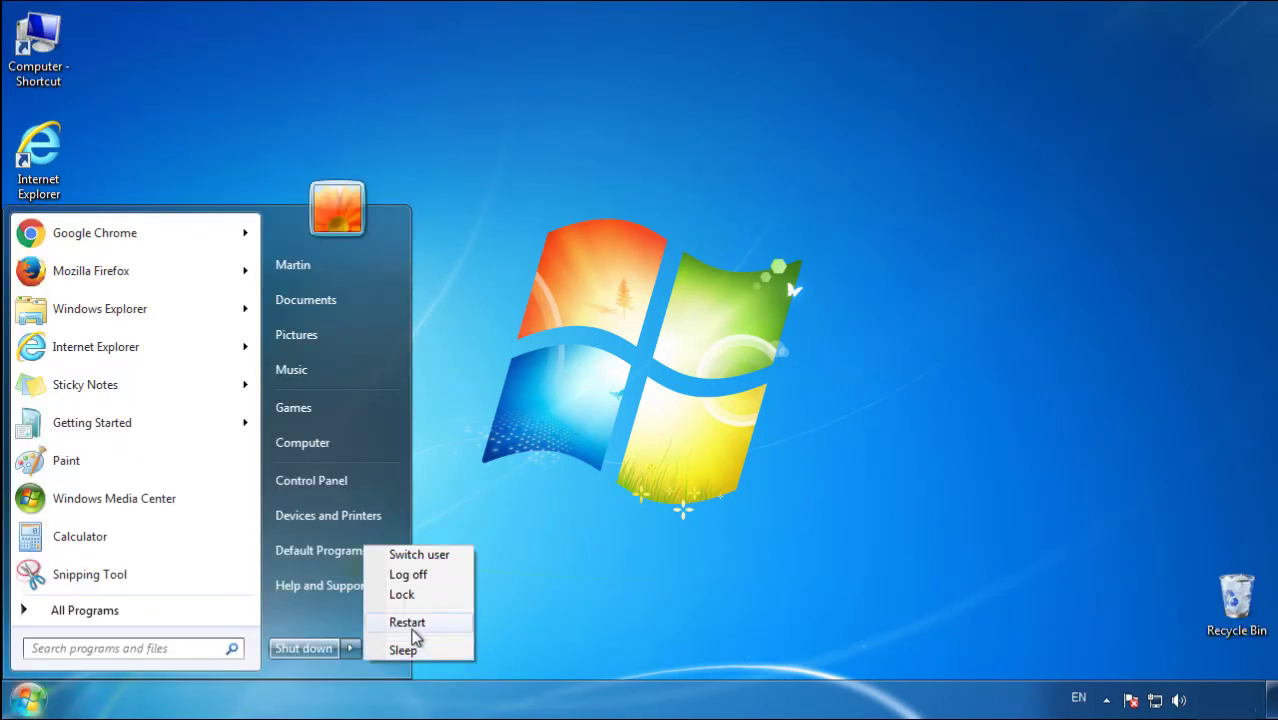
{"action": "left_click", "coordinate": [414, 628]}
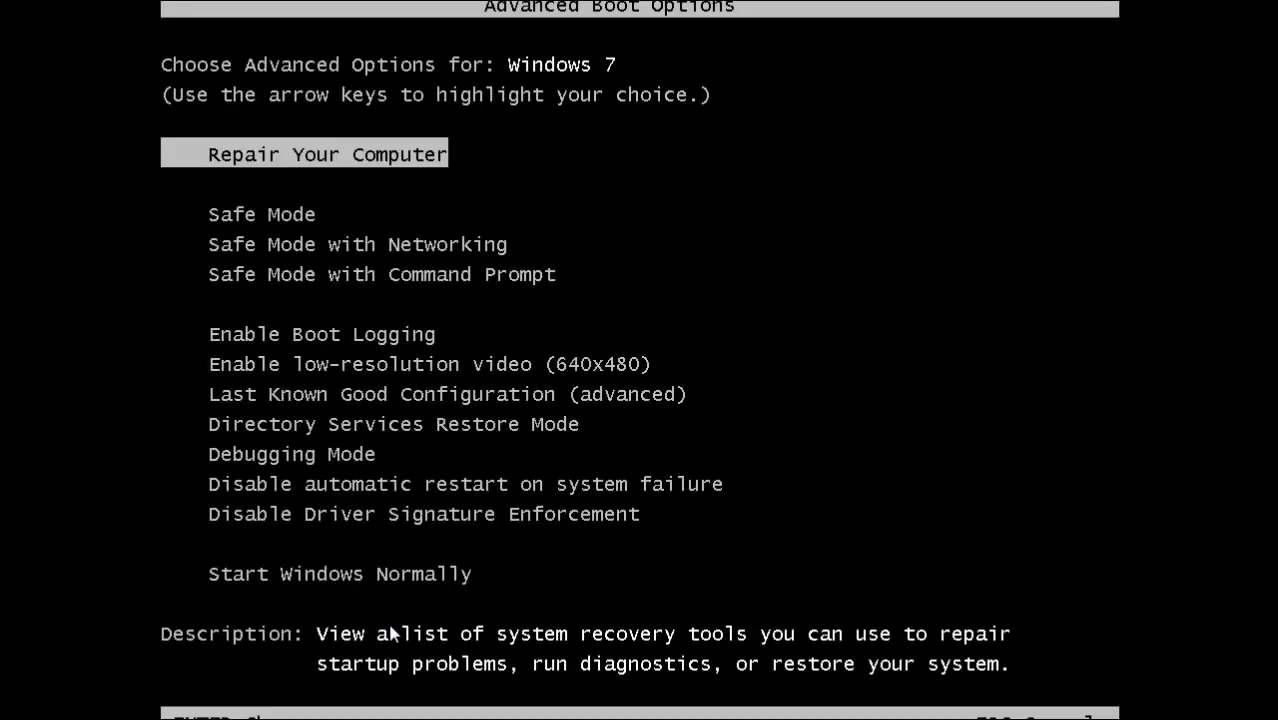
Boot into Safe Mode and launch Firefox, declining to make it the default browser.
{"action": "key", "text": "Down"}
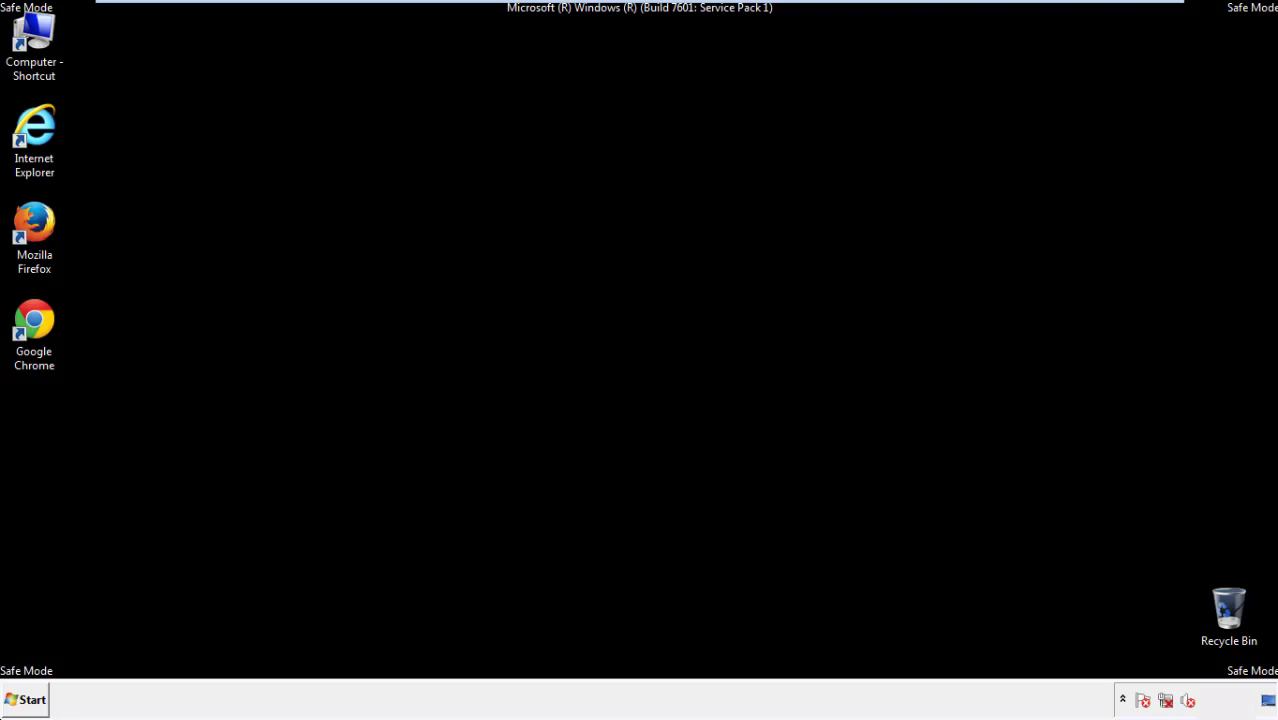
{"action": "double_click", "coordinate": [46, 233]}
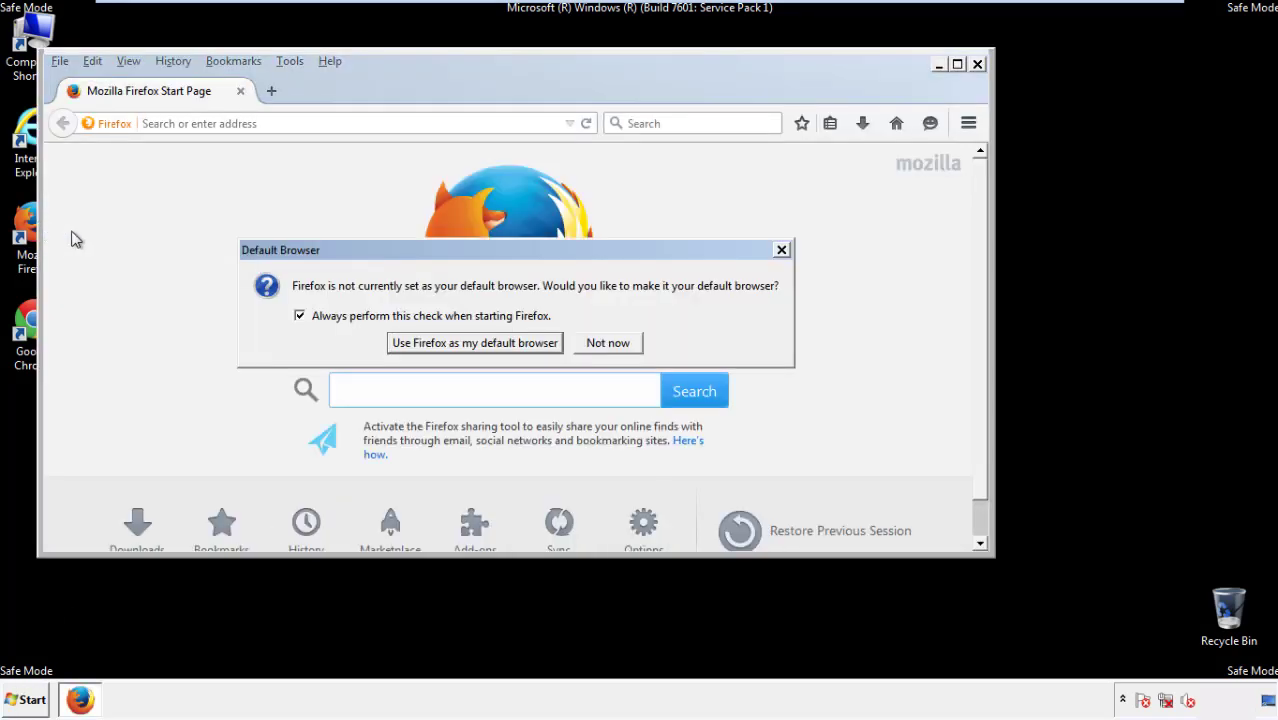
{"action": "left_click", "coordinate": [622, 343]}
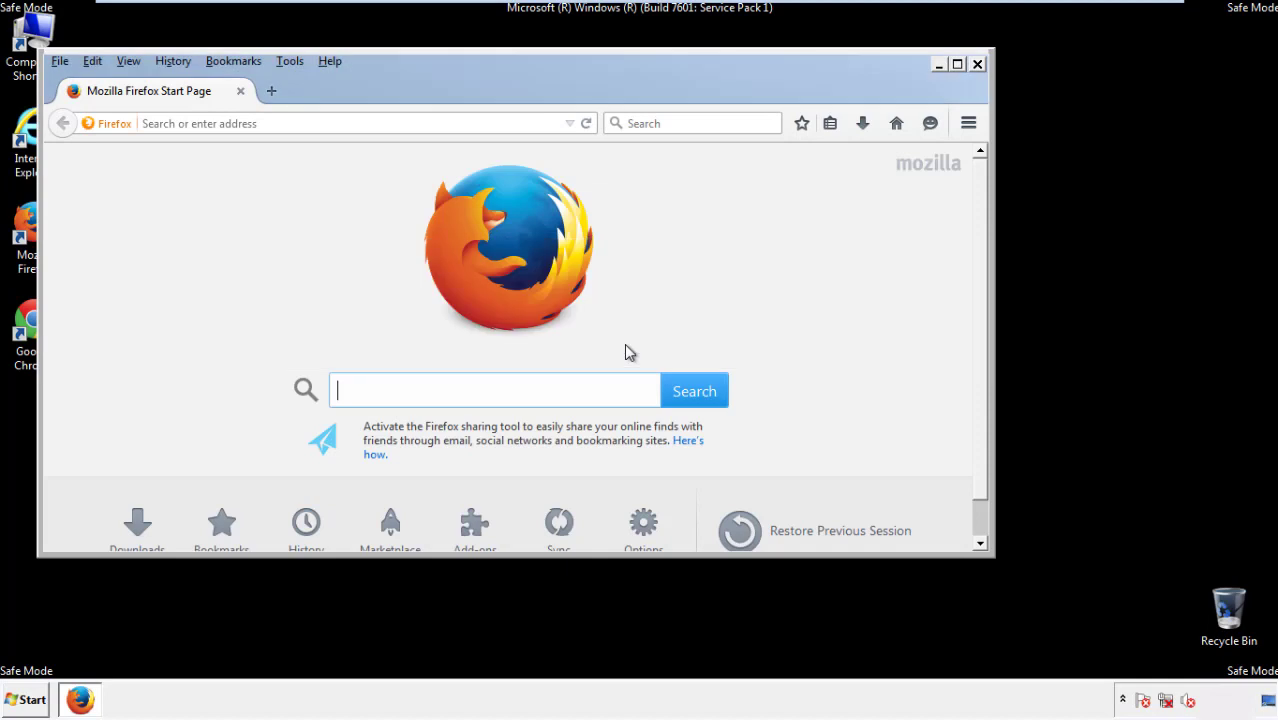
Toggle Firefox's menu bar off and back on via the toolbar context menu.
{"action": "right_click", "coordinate": [395, 86]}
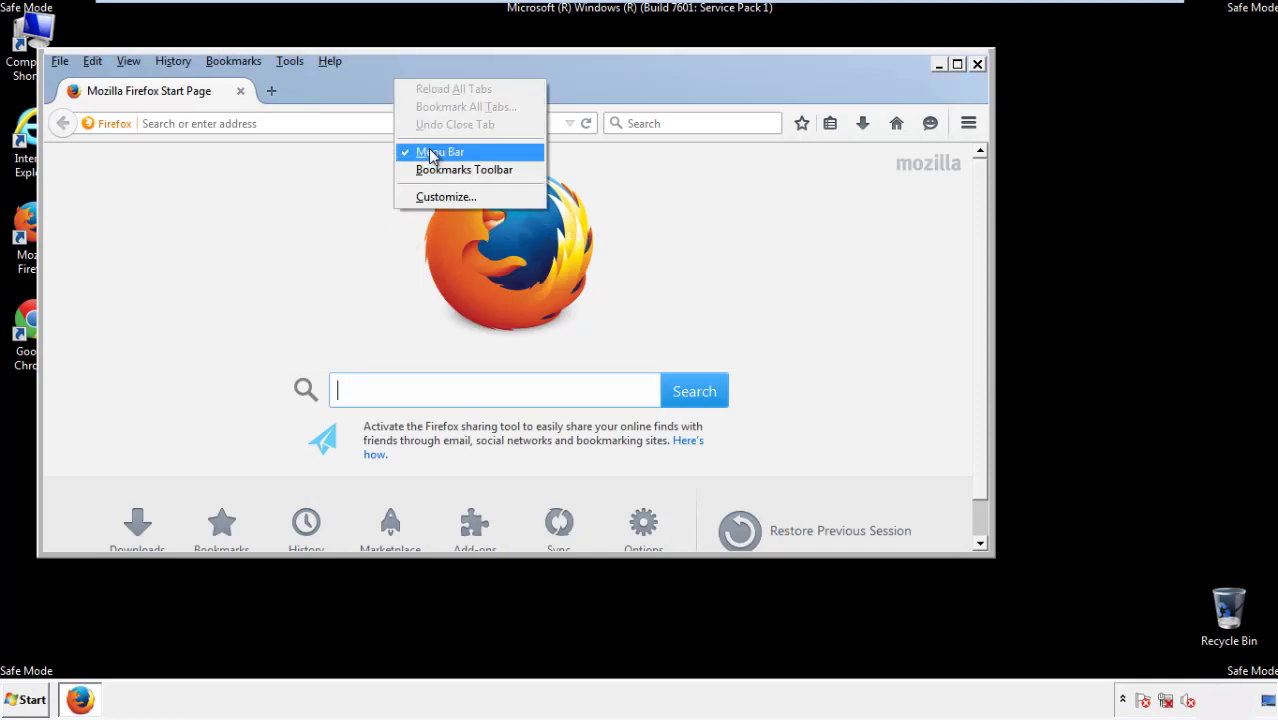
{"action": "left_click", "coordinate": [428, 150]}
{"action": "right_click", "coordinate": [404, 86]}
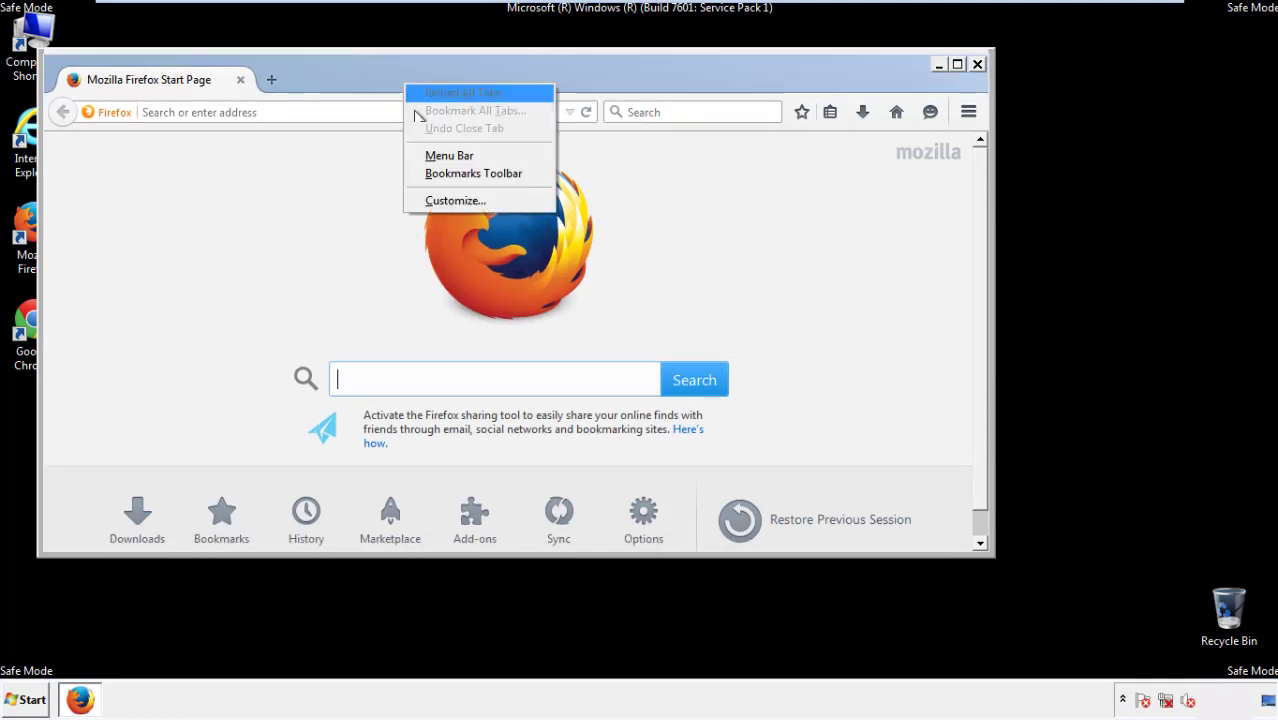
{"action": "left_click", "coordinate": [430, 158]}
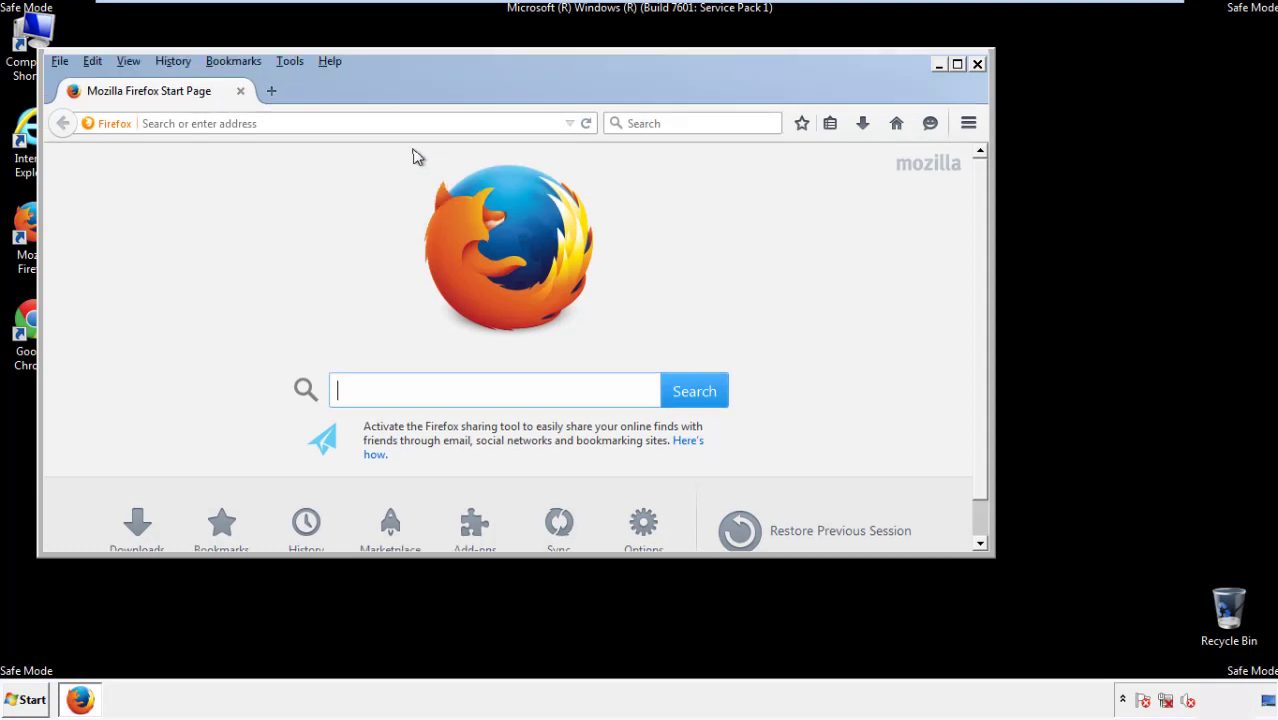
Clear Firefox's recent history with time range Everything and all detail types included.
{"action": "left_click", "coordinate": [175, 62]}
{"action": "left_click", "coordinate": [196, 101]}
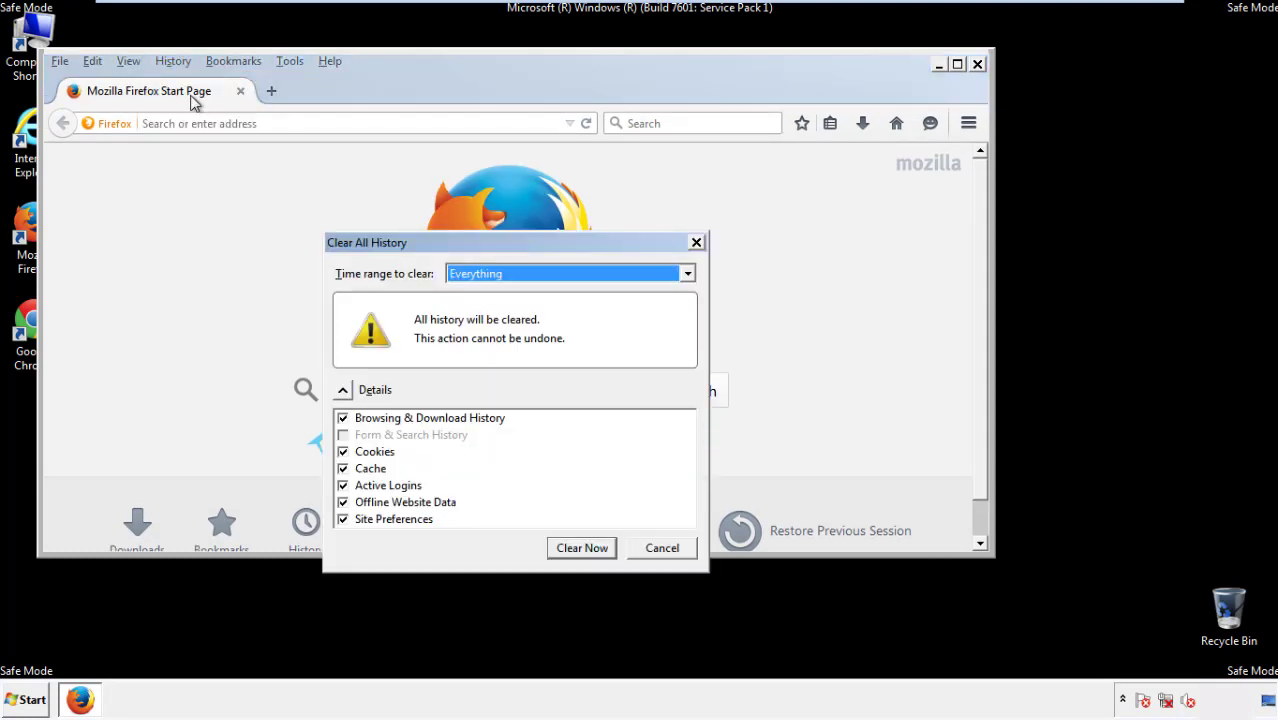
{"action": "left_click", "coordinate": [475, 278]}
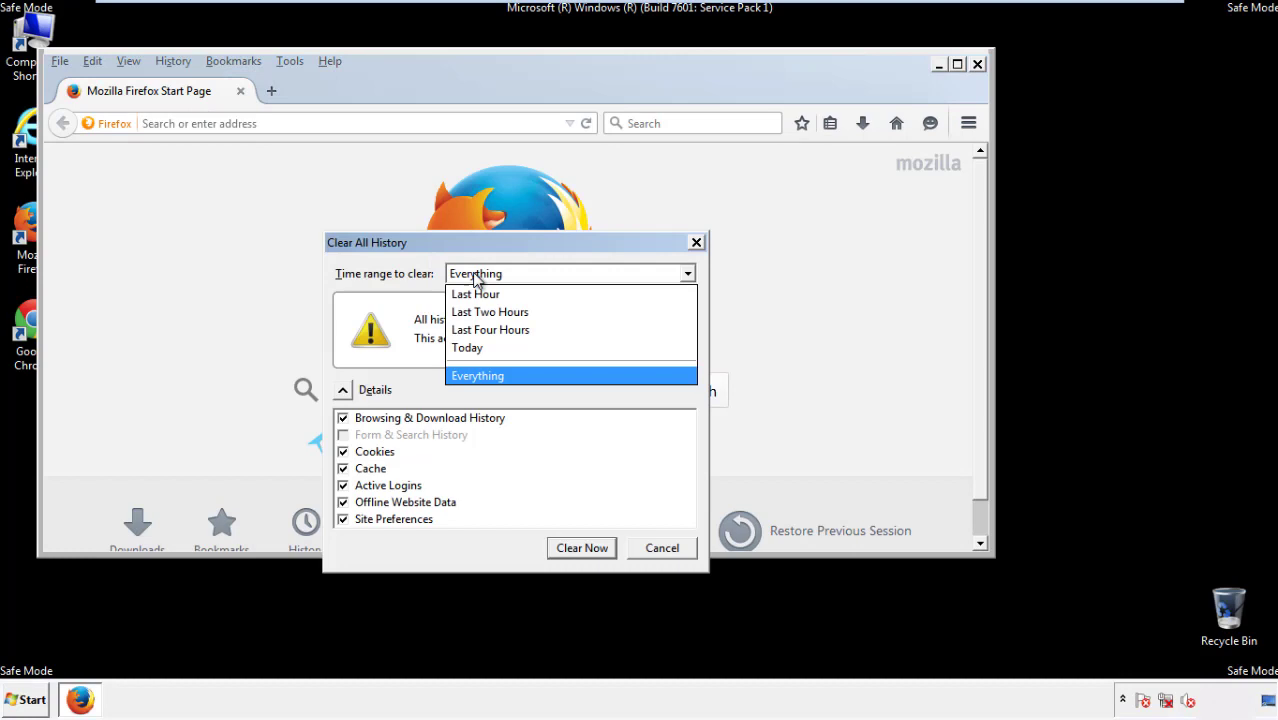
{"action": "left_click", "coordinate": [480, 375]}
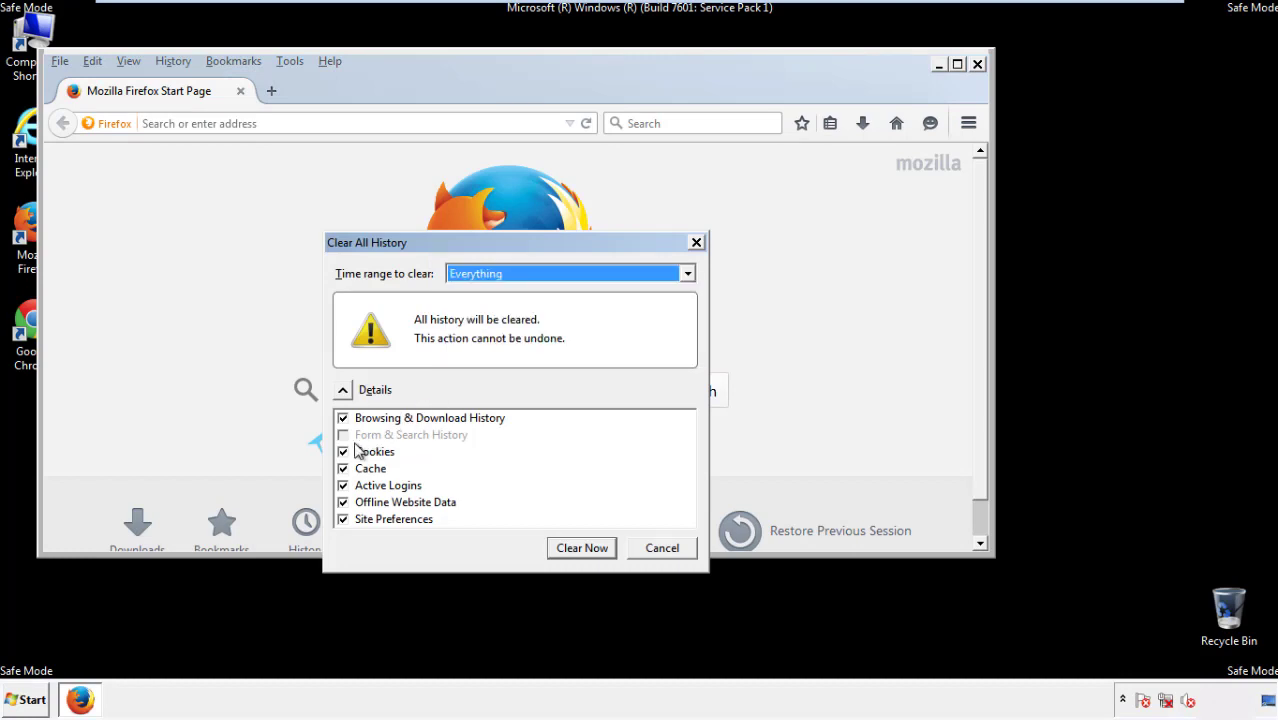
{"action": "left_click", "coordinate": [342, 502]}
{"action": "left_click", "coordinate": [343, 519]}
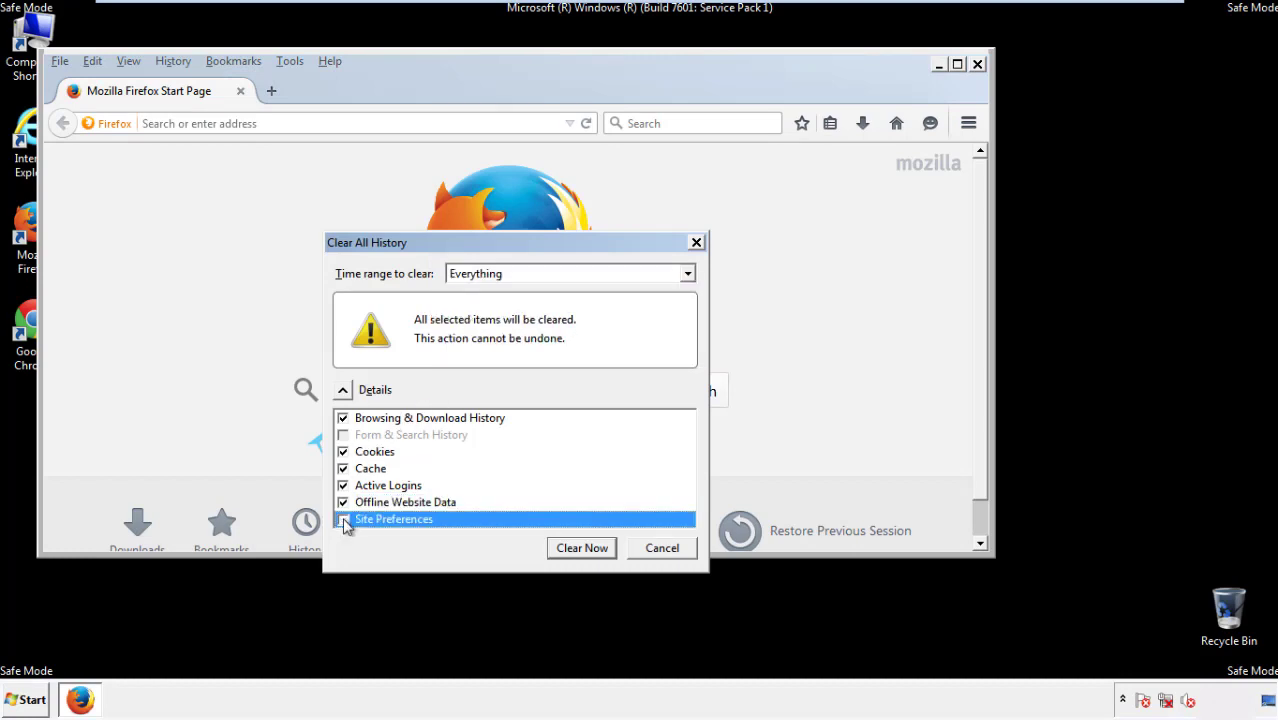
{"action": "left_click", "coordinate": [581, 549]}
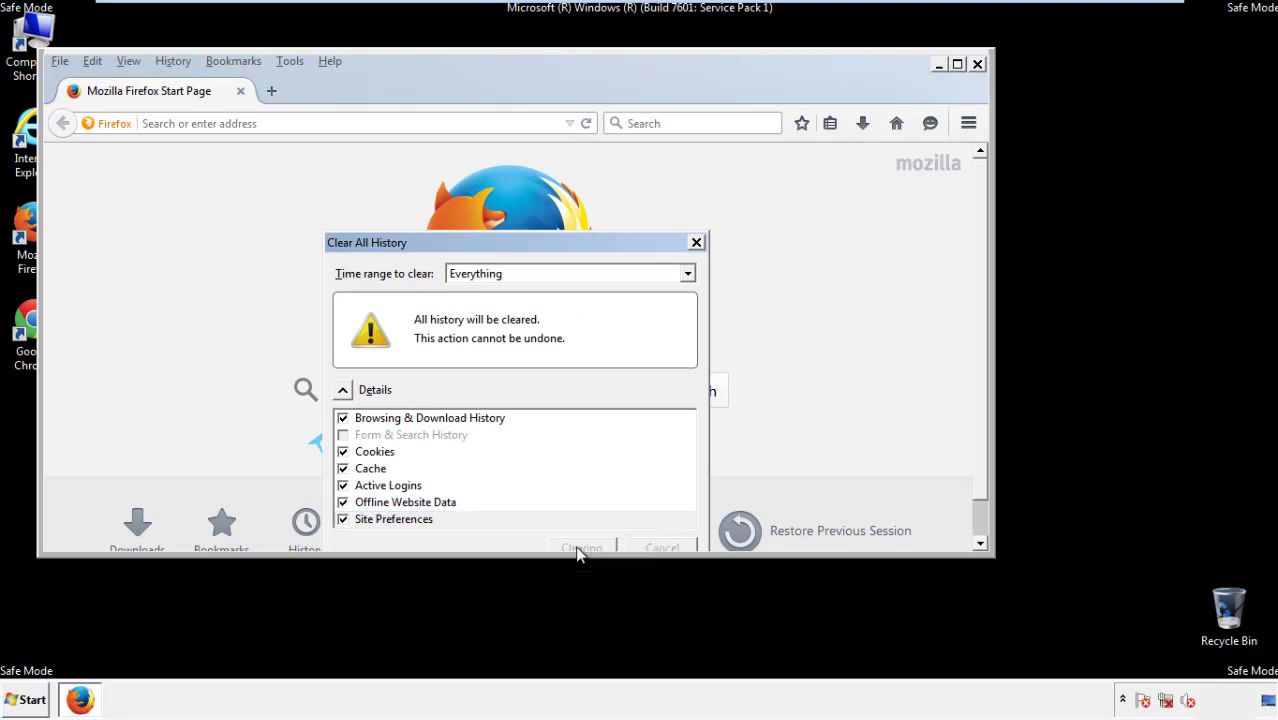
Refresh Firefox from Troubleshooting Information, decline default-browser prompt, and close Firefox.
{"action": "left_click", "coordinate": [330, 60]}
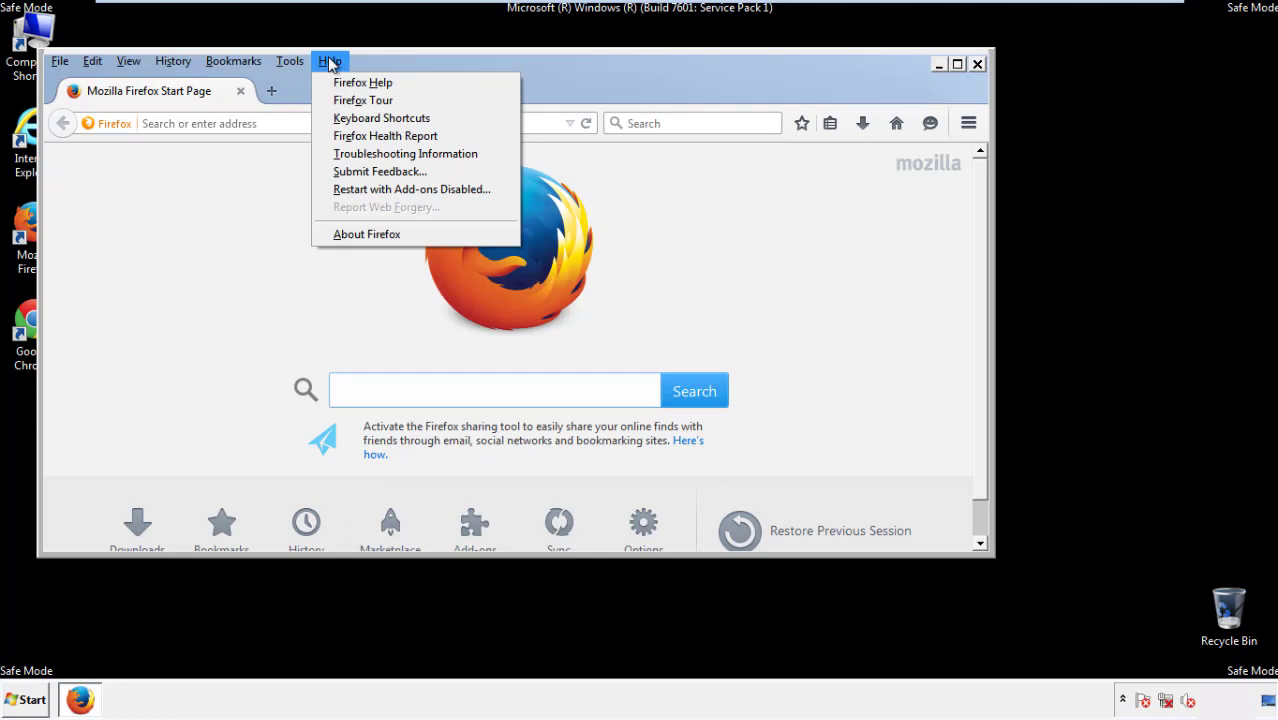
{"action": "left_click", "coordinate": [370, 153]}
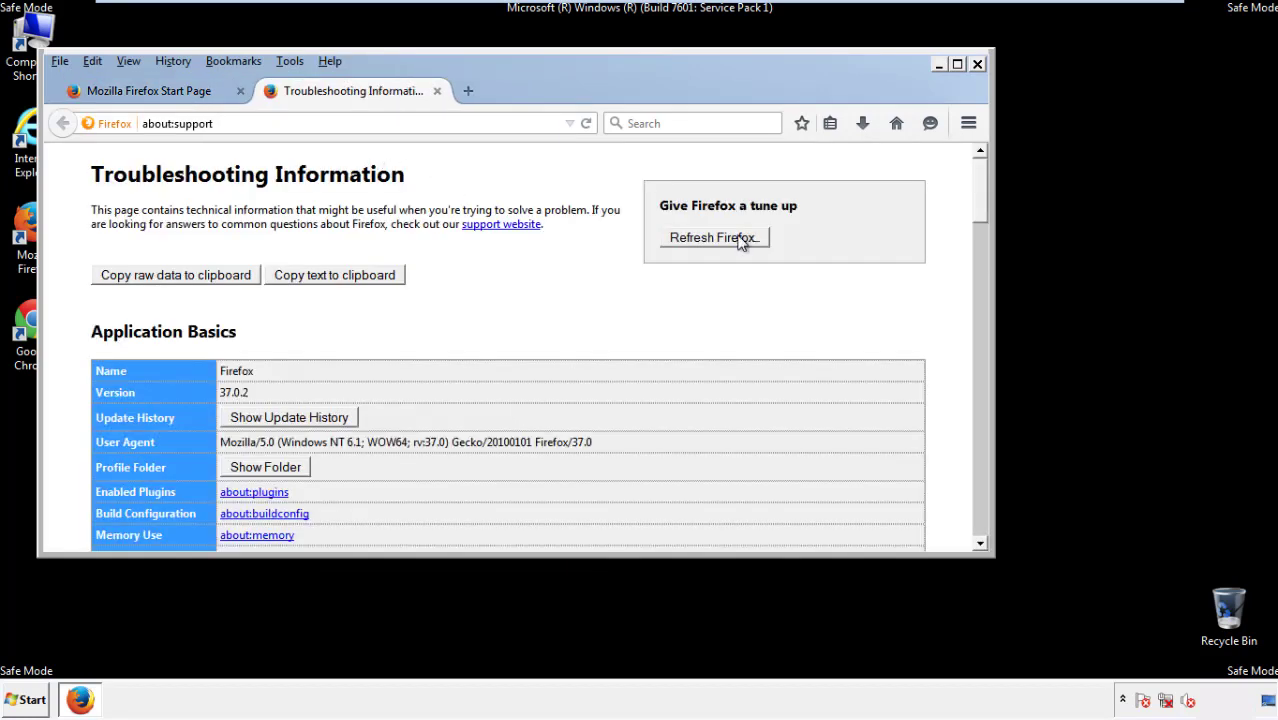
{"action": "left_click", "coordinate": [742, 244]}
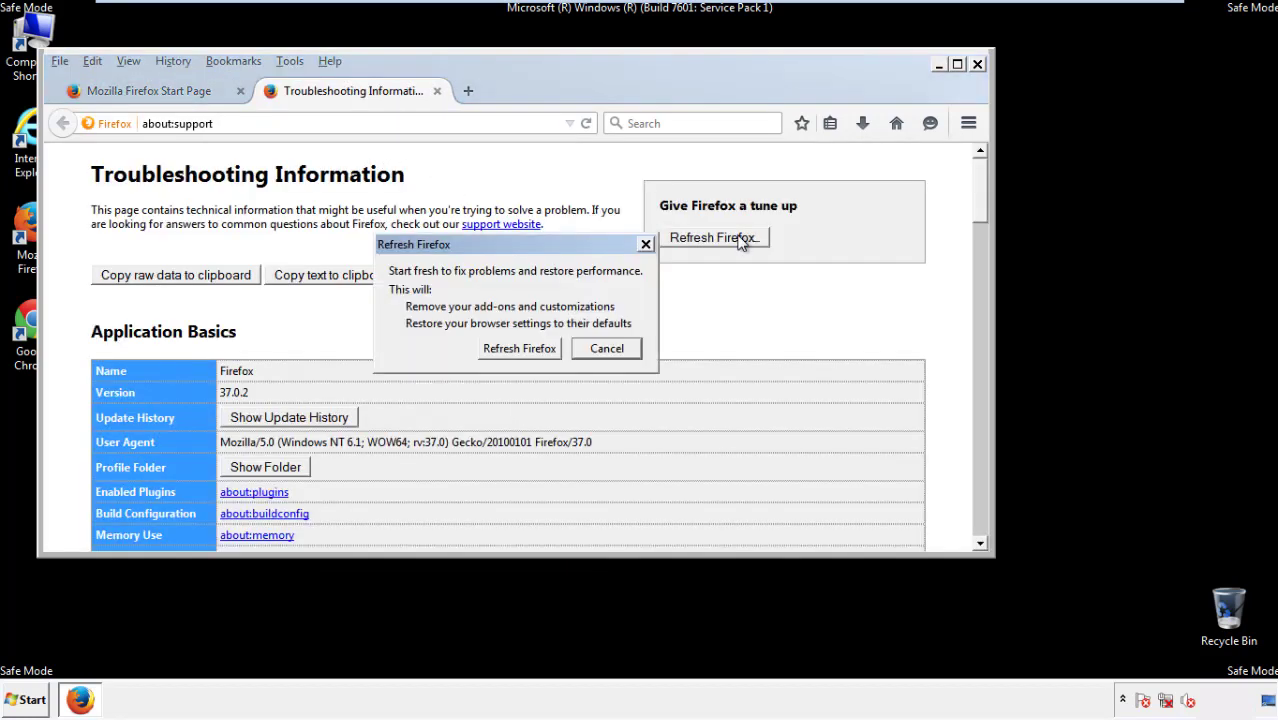
{"action": "left_click", "coordinate": [520, 349]}
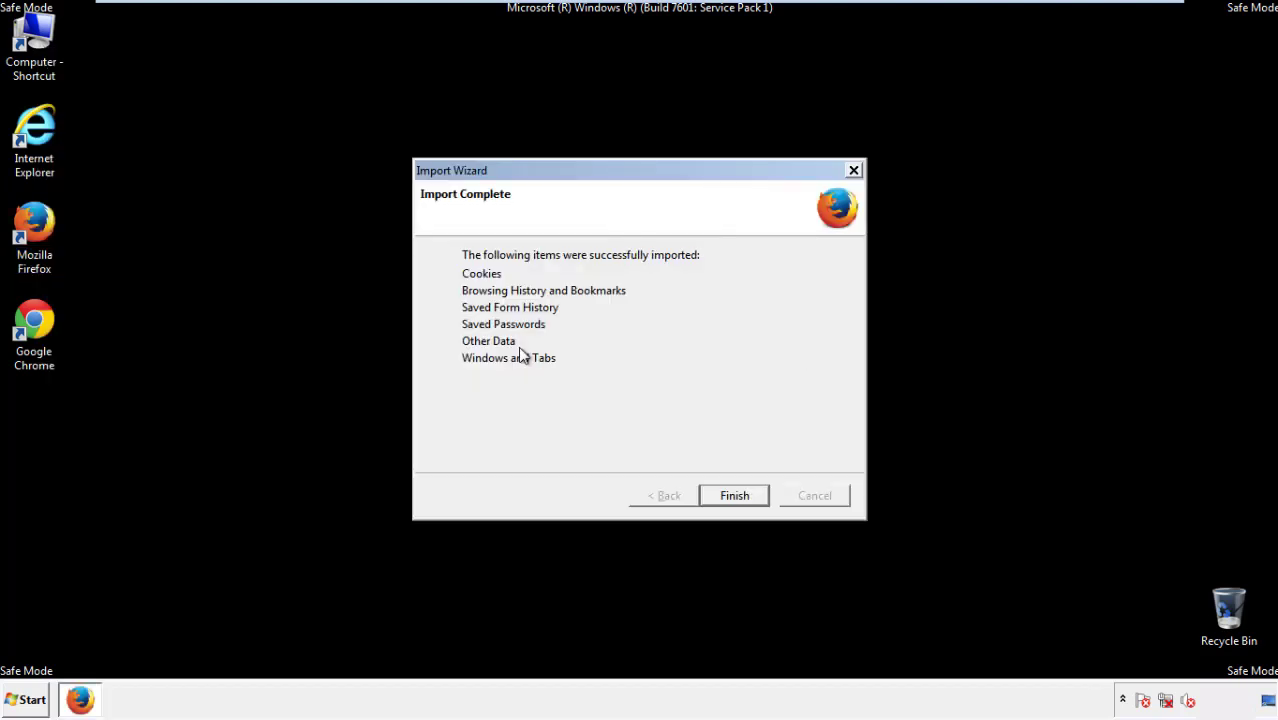
{"action": "left_click", "coordinate": [734, 496]}
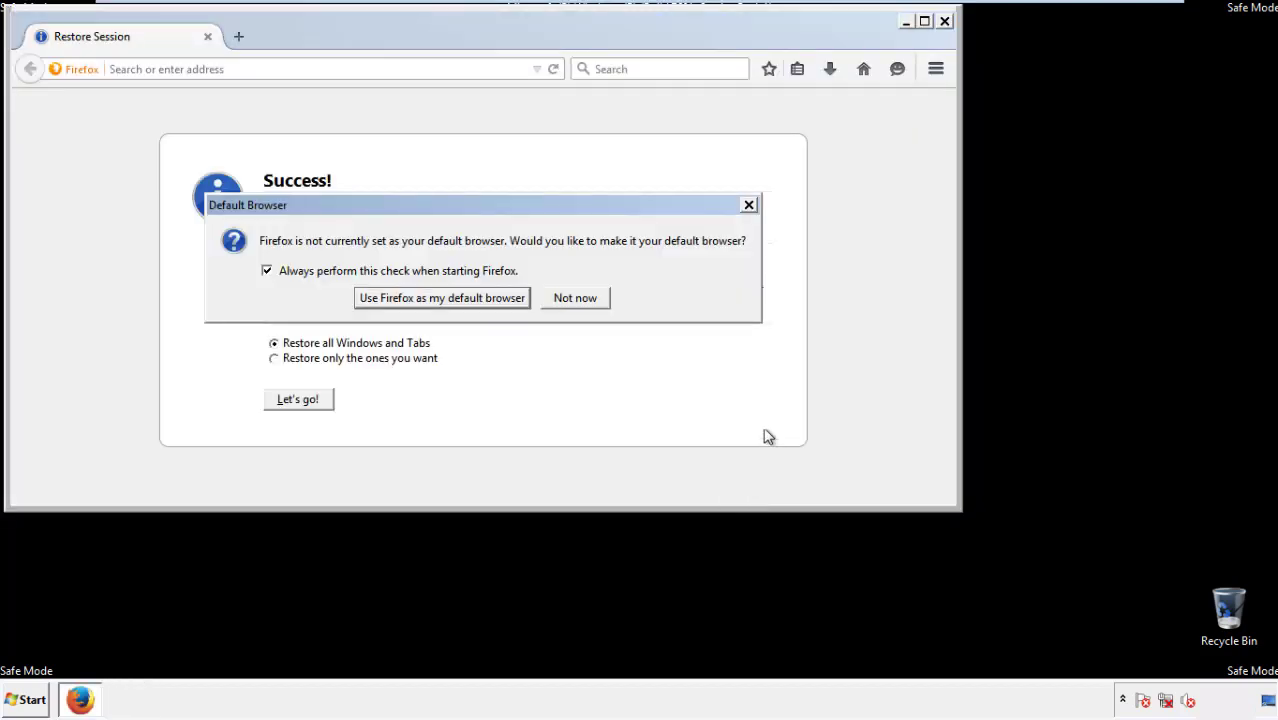
{"action": "left_click", "coordinate": [576, 298]}
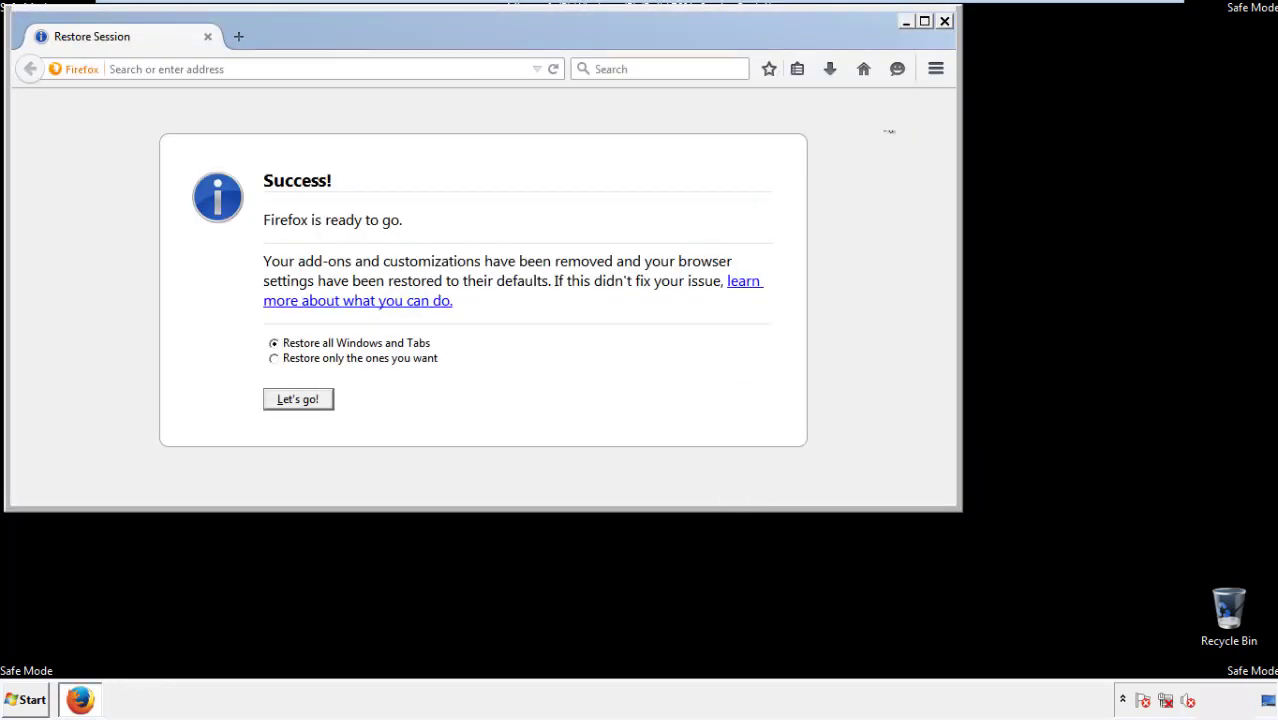
{"action": "left_click", "coordinate": [944, 21]}
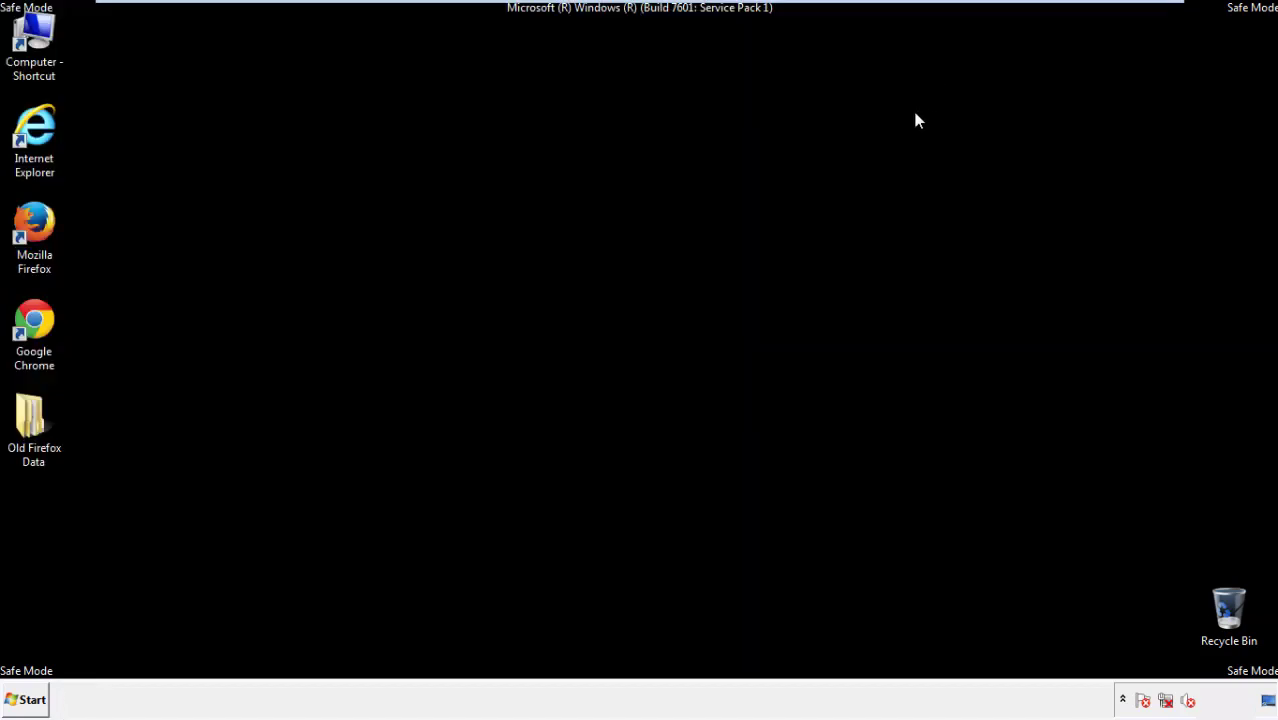
Launch Chrome from its desktop shortcut, dismiss the default-browser bar, and open Settings.
{"action": "left_click", "coordinate": [31, 318]}
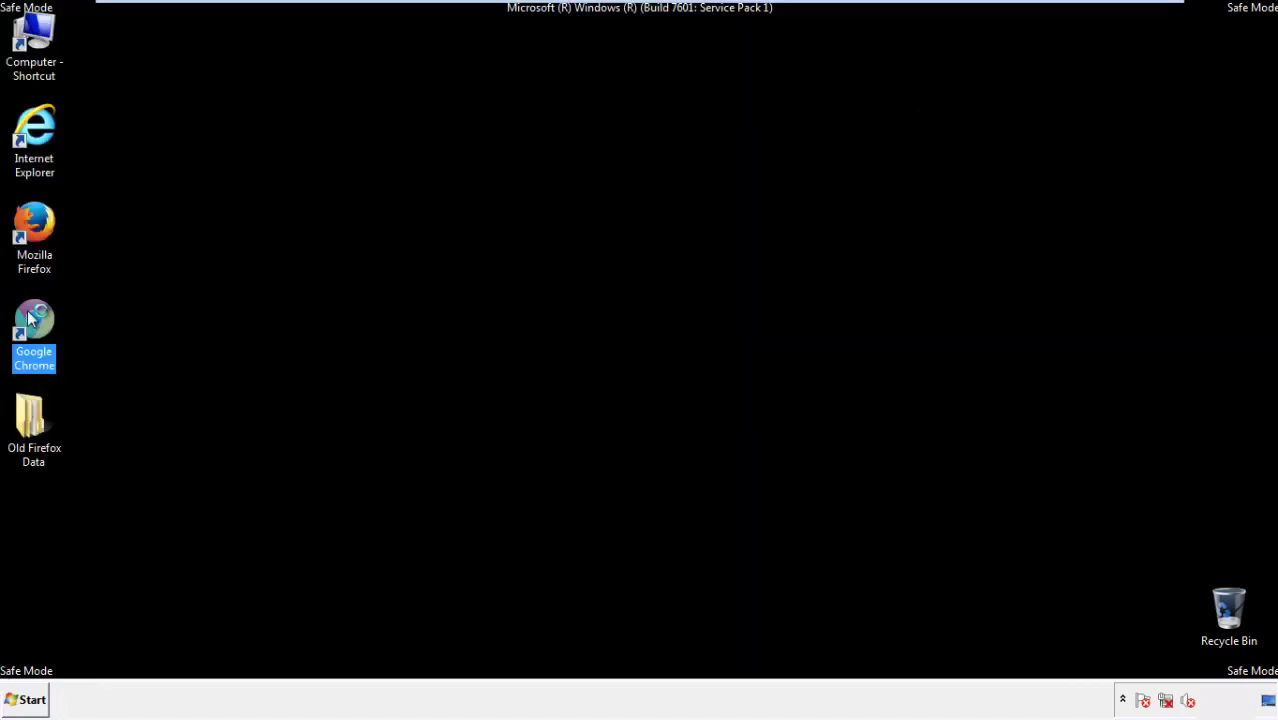
{"action": "double_click", "coordinate": [31, 318]}
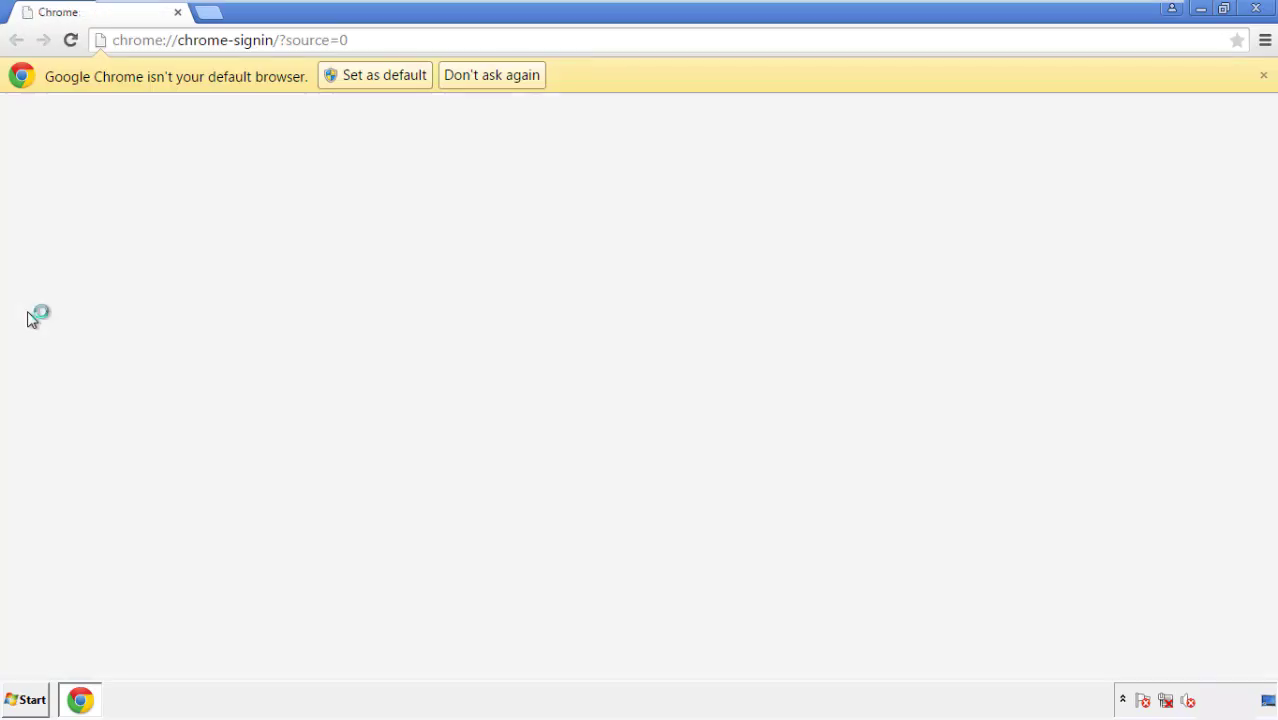
{"action": "left_click", "coordinate": [514, 81]}
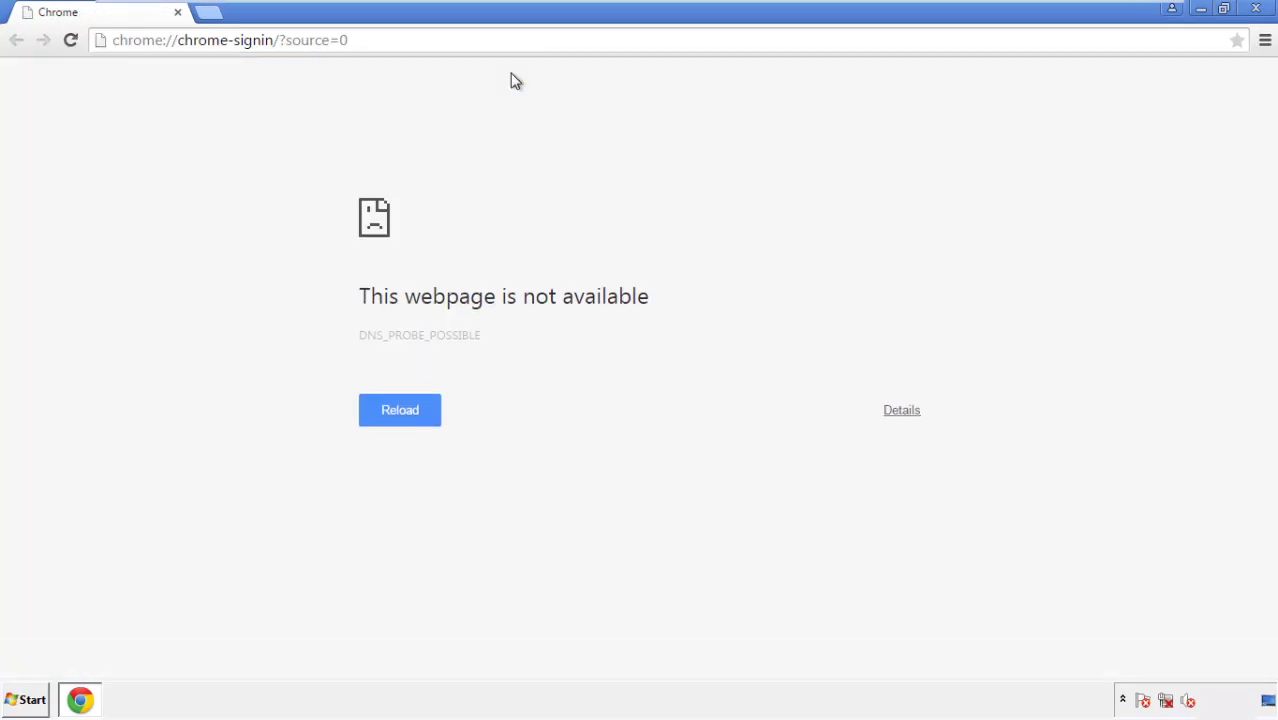
{"action": "left_click", "coordinate": [1266, 44]}
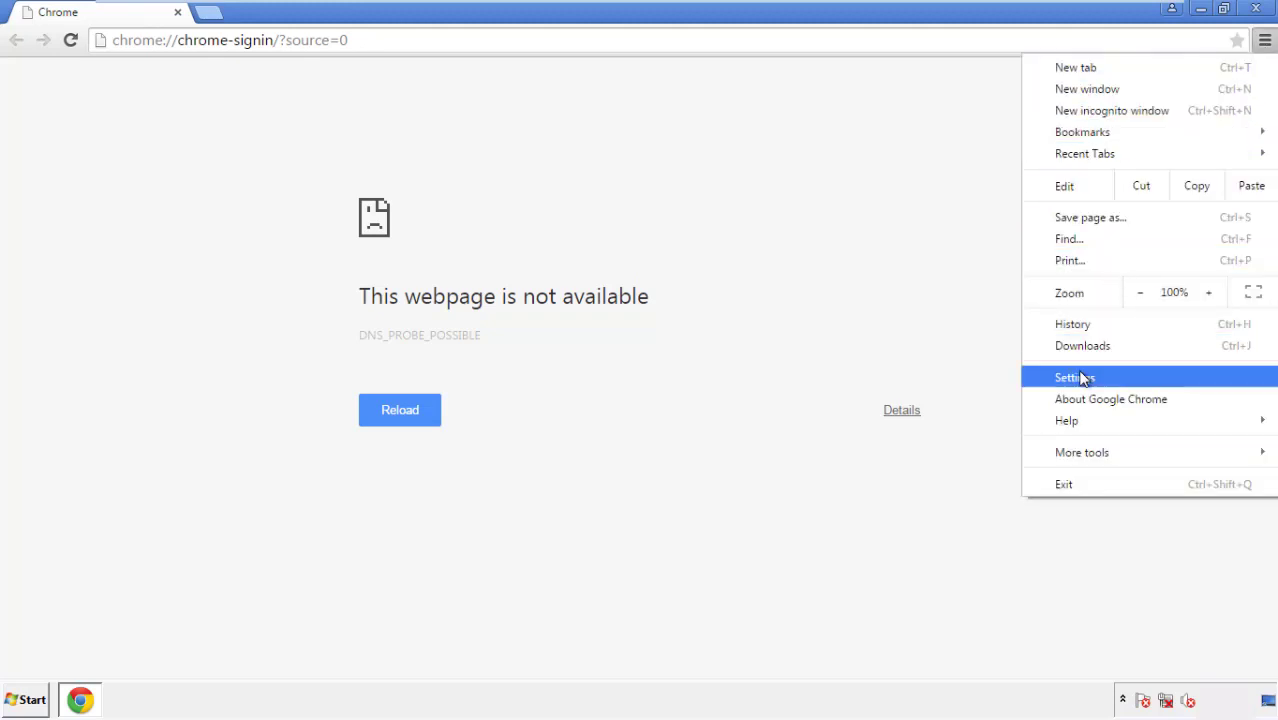
{"action": "left_click", "coordinate": [1080, 377]}
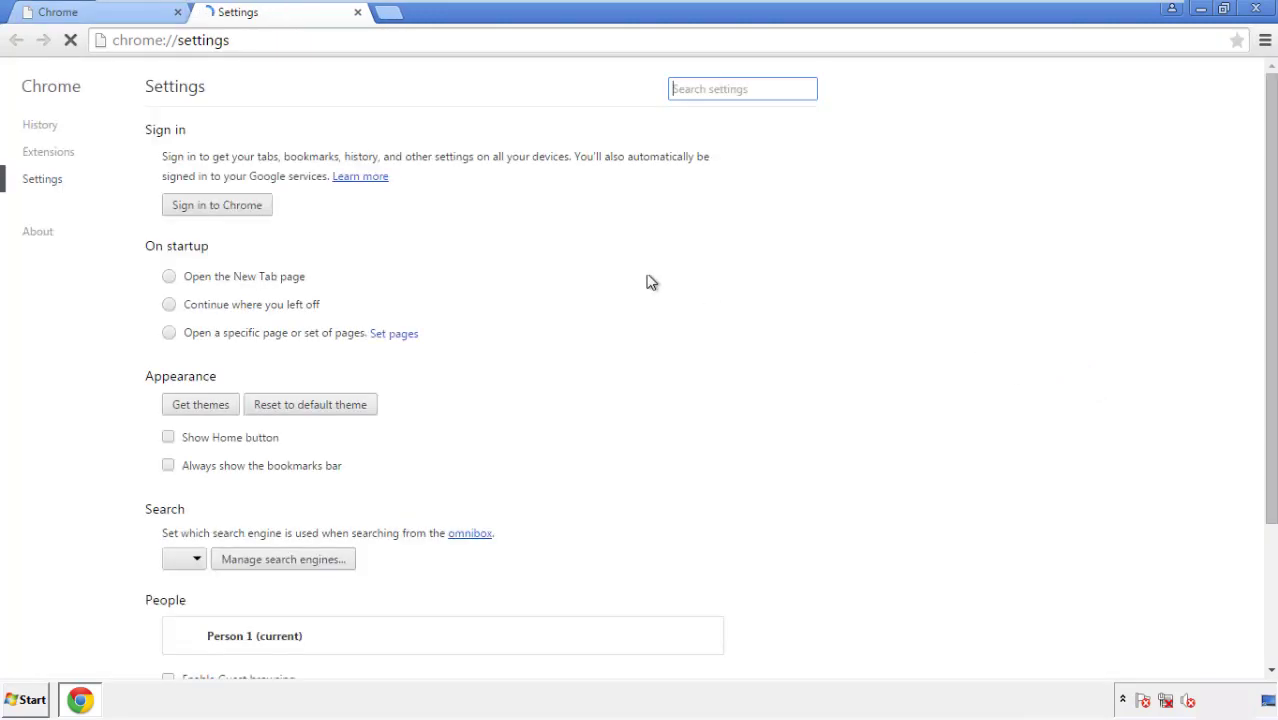
Clear Chrome browsing data from the beginning of time, including autofill form data.
{"action": "left_click", "coordinate": [44, 127]}
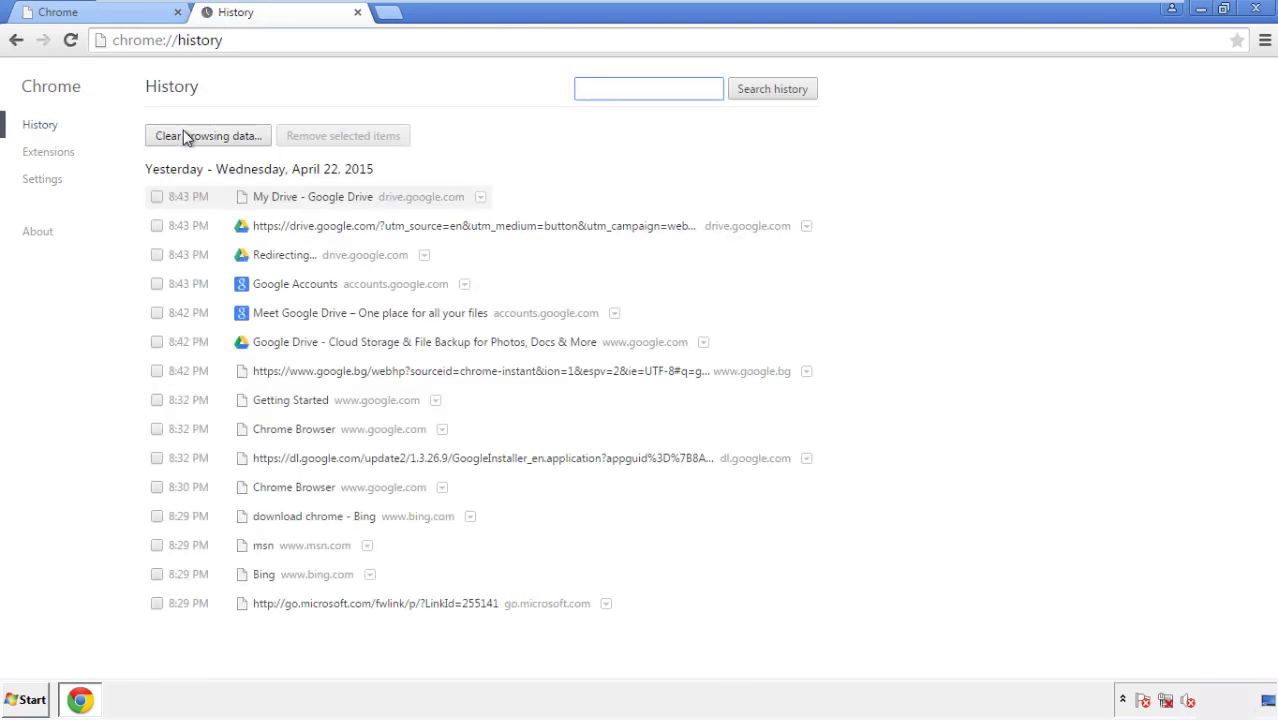
{"action": "left_click", "coordinate": [192, 139]}
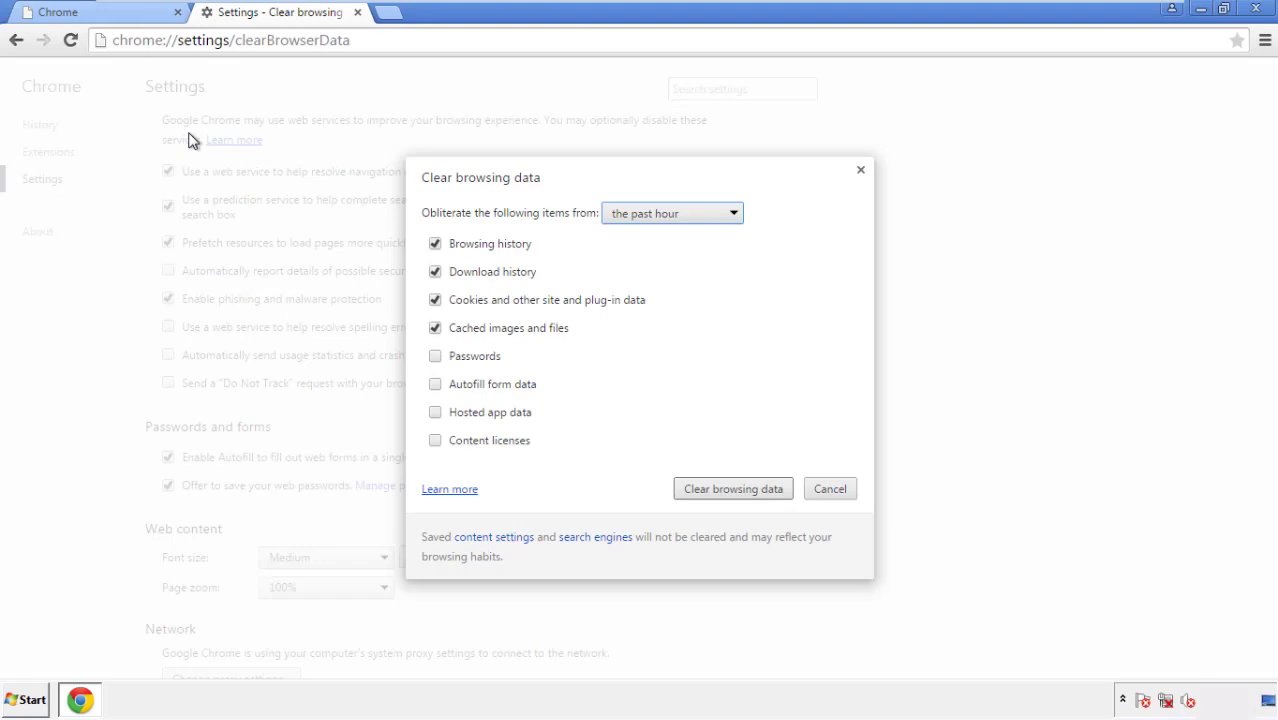
{"action": "left_click", "coordinate": [643, 216]}
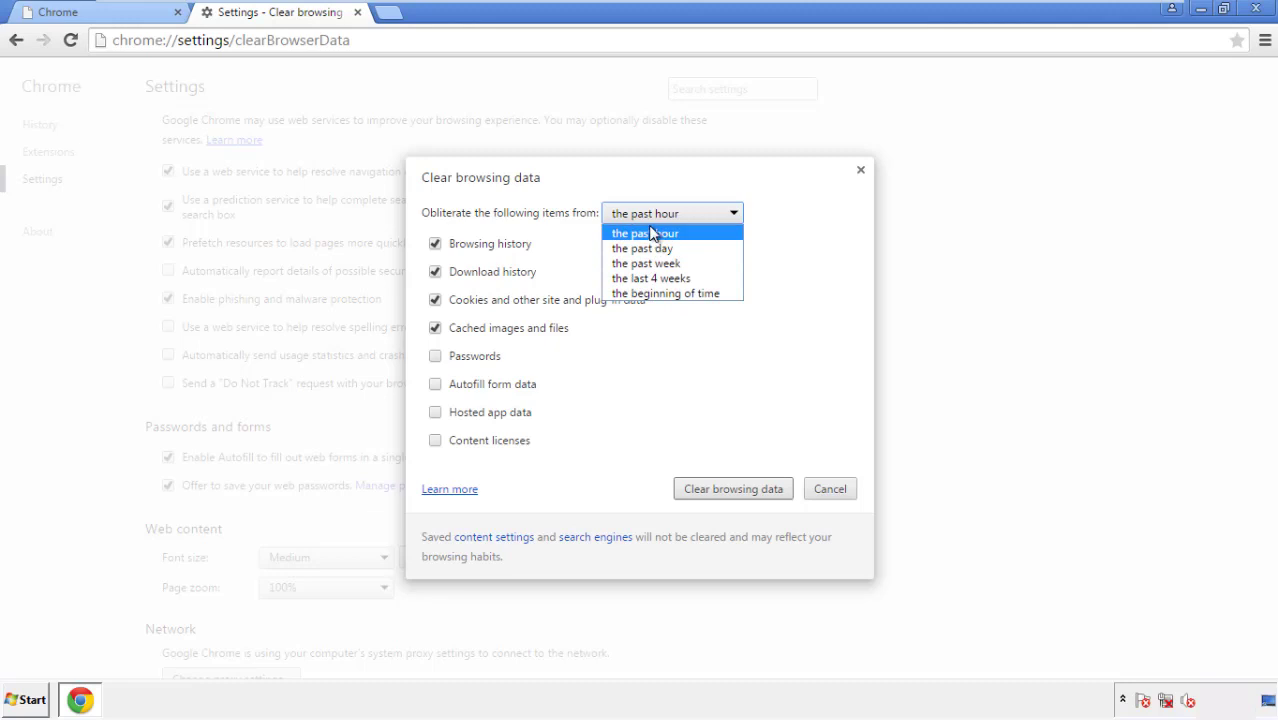
{"action": "left_click", "coordinate": [640, 296]}
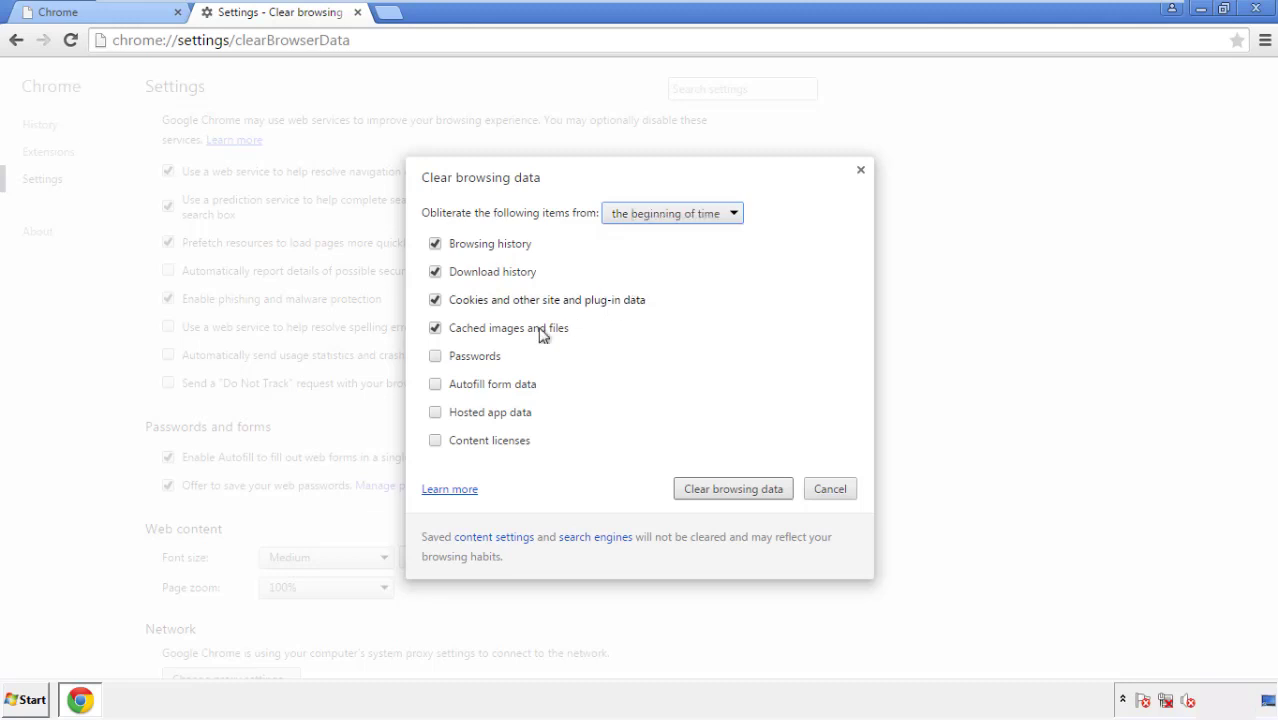
{"action": "left_click", "coordinate": [440, 385]}
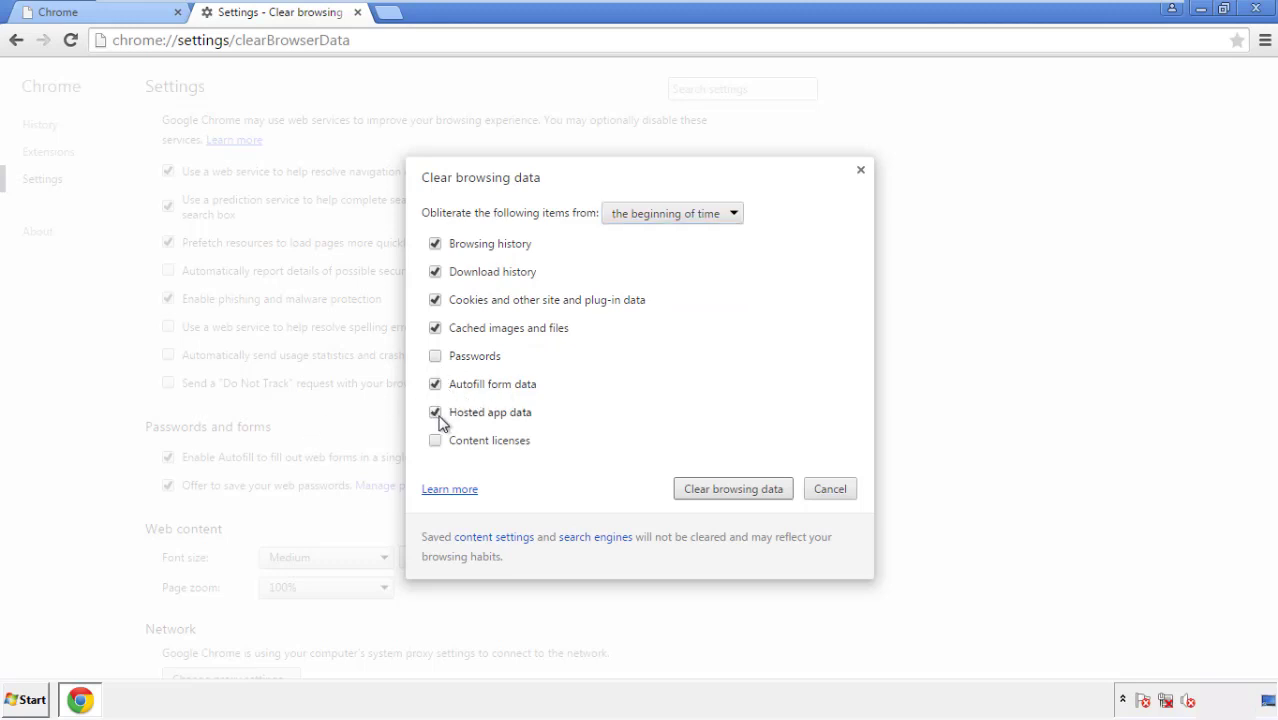
{"action": "left_click", "coordinate": [712, 490]}
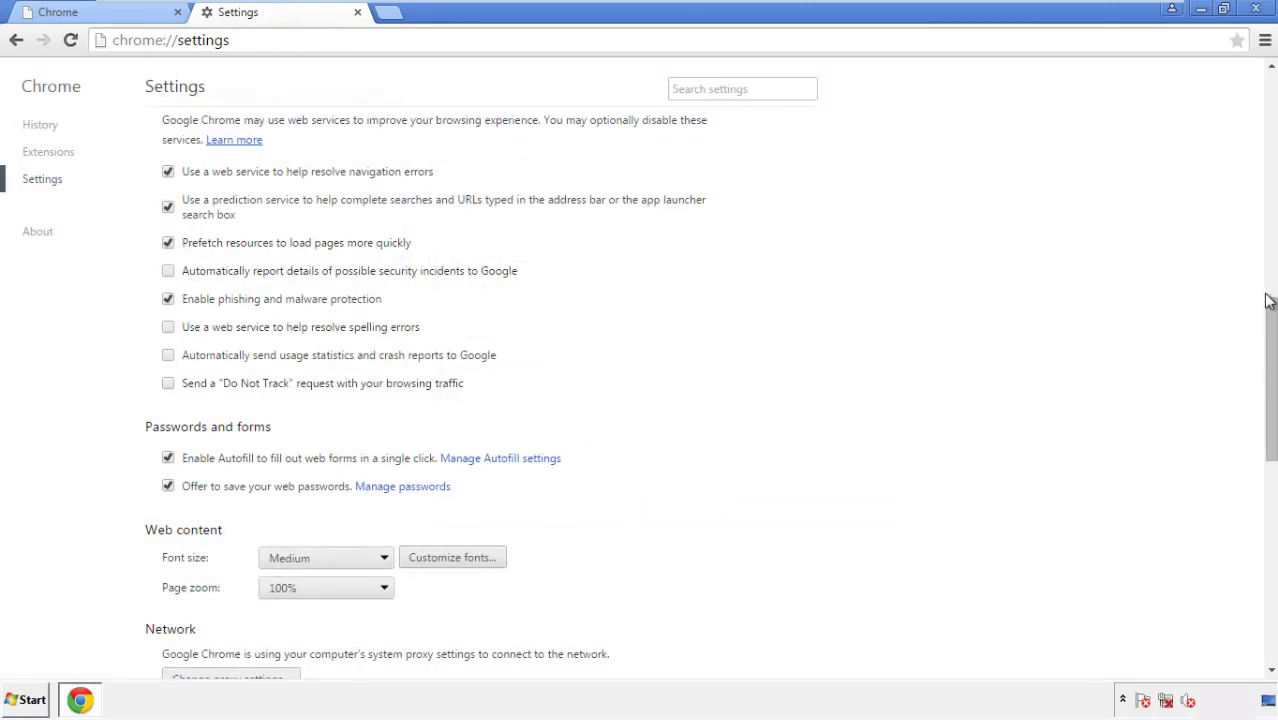
Reset Chrome settings to their defaults and close the Chrome window.
{"action": "left_click_drag", "start_coordinate": [1268, 300], "coordinate": [1271, 525]}
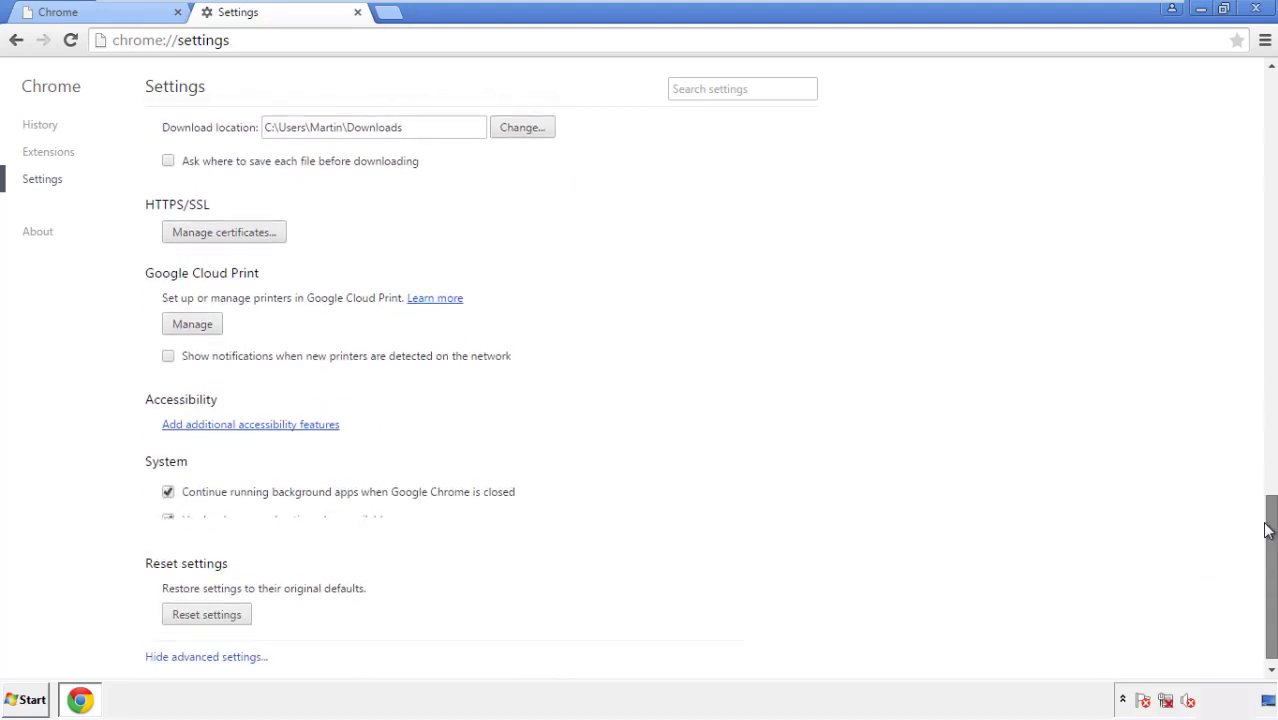
{"action": "left_click", "coordinate": [242, 606]}
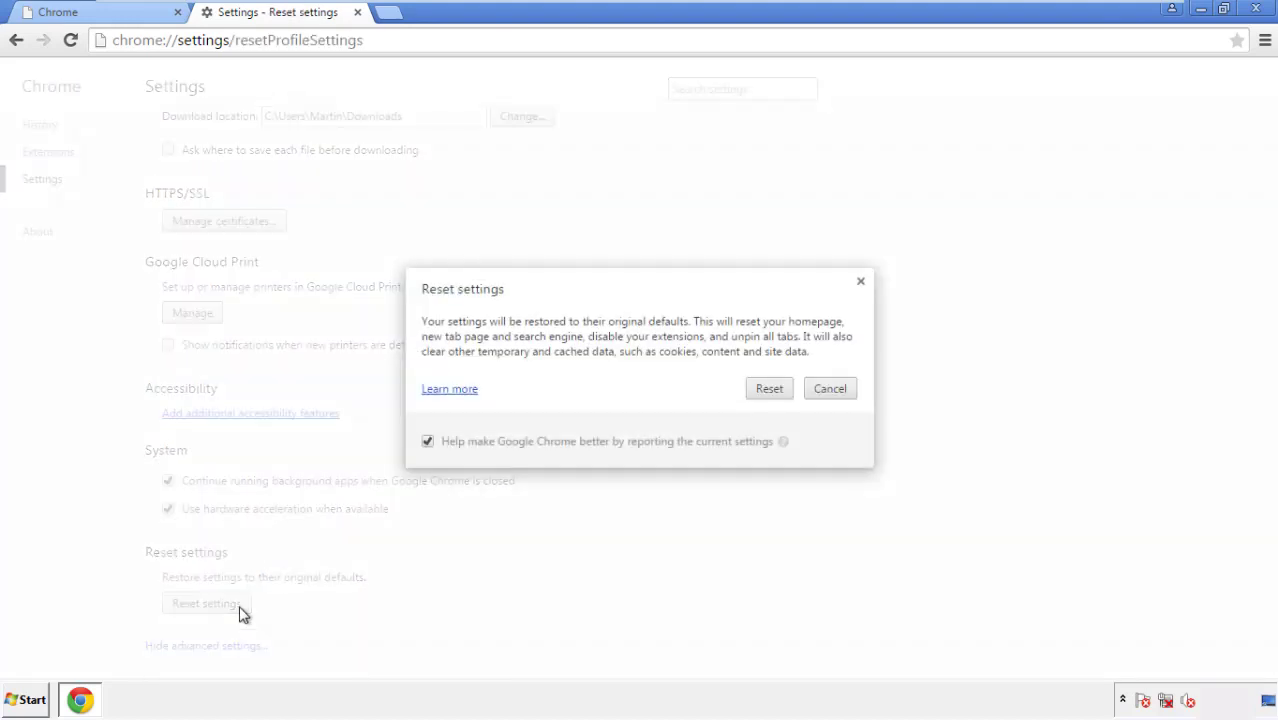
{"action": "left_click", "coordinate": [770, 390]}
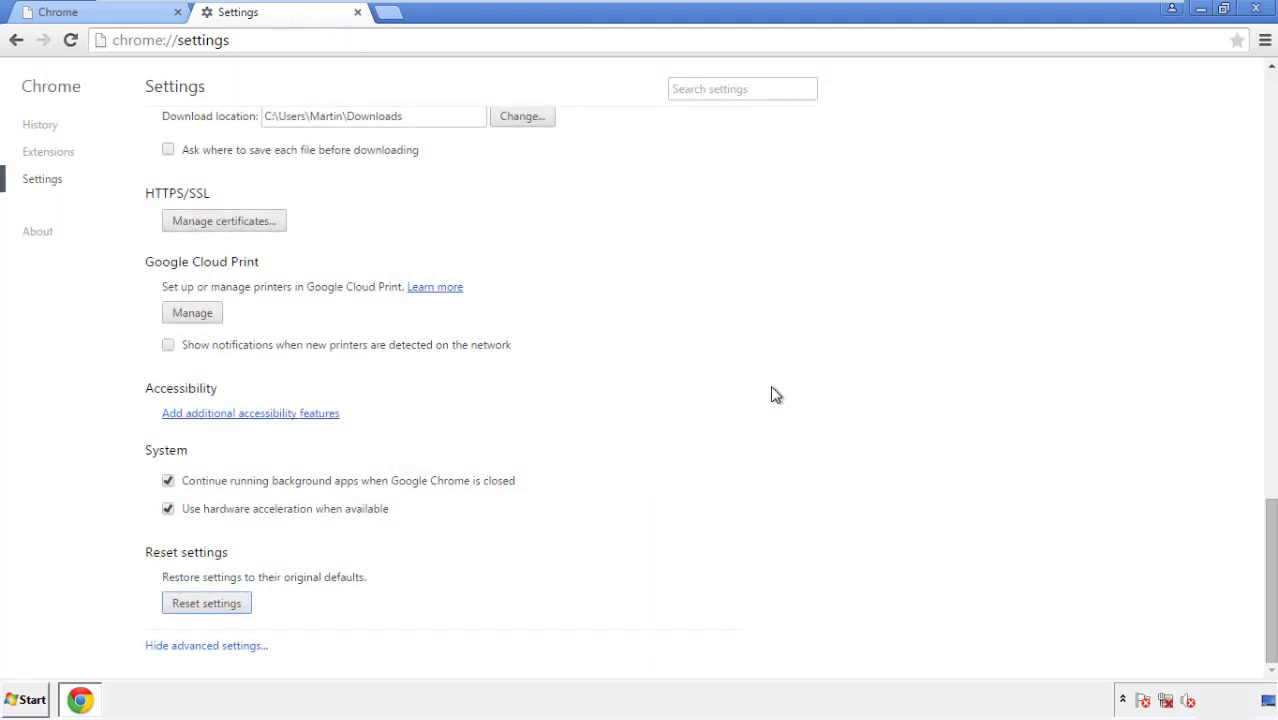
{"action": "left_click", "coordinate": [1255, 8]}
Launch Firefox, remove the Search Mine extension from Add-ons, and close the browser.
{"action": "left_click", "coordinate": [688, 324]}
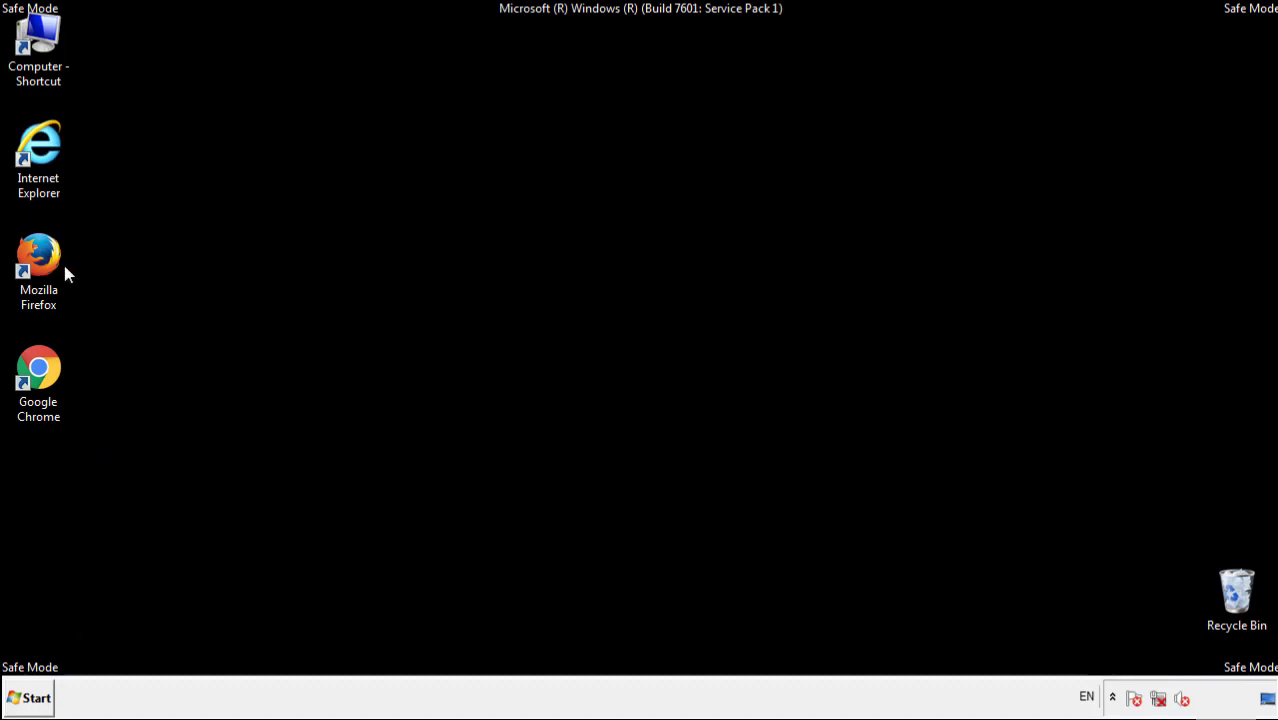
{"action": "double_click", "coordinate": [49, 250]}
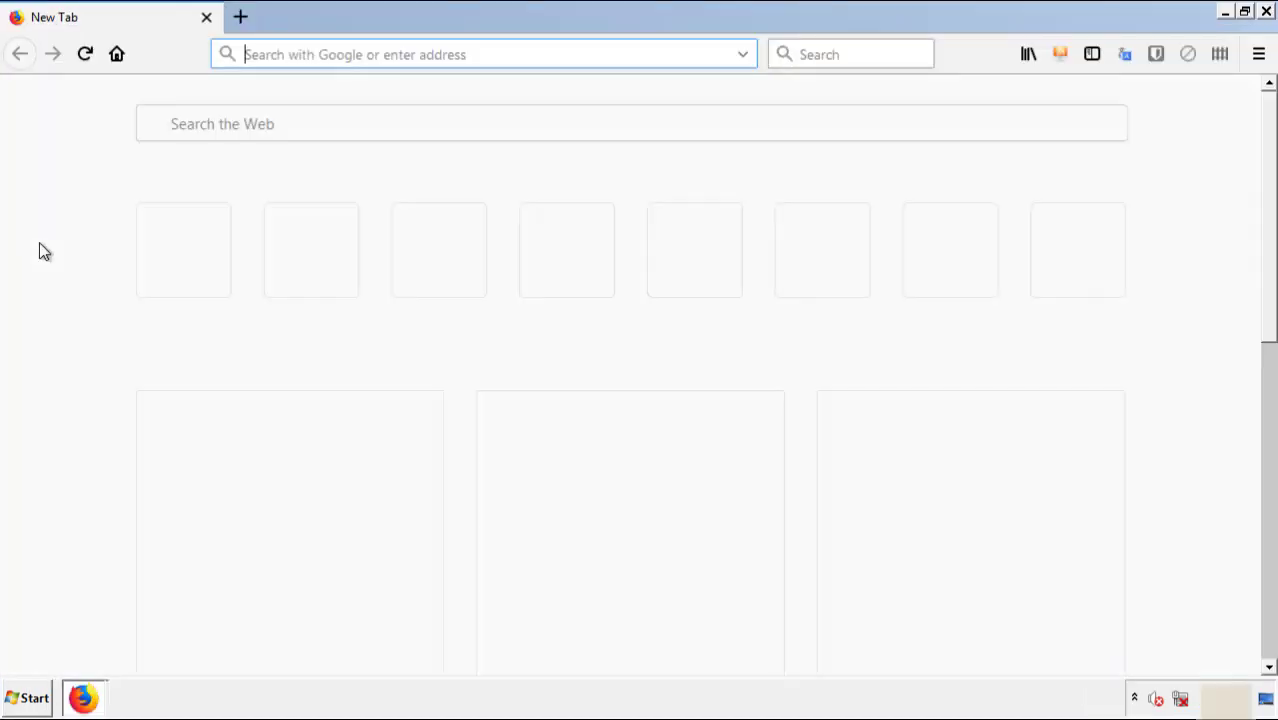
{"action": "left_click", "coordinate": [1258, 54]}
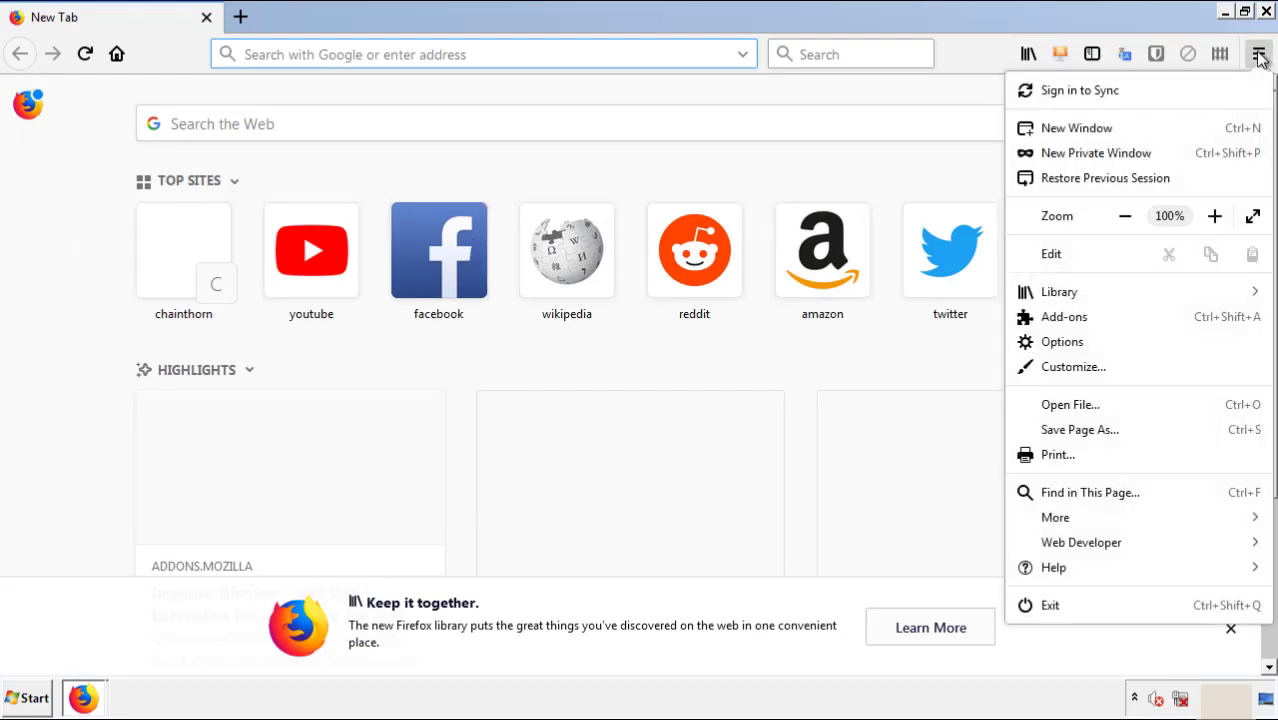
{"action": "left_click", "coordinate": [1178, 324]}
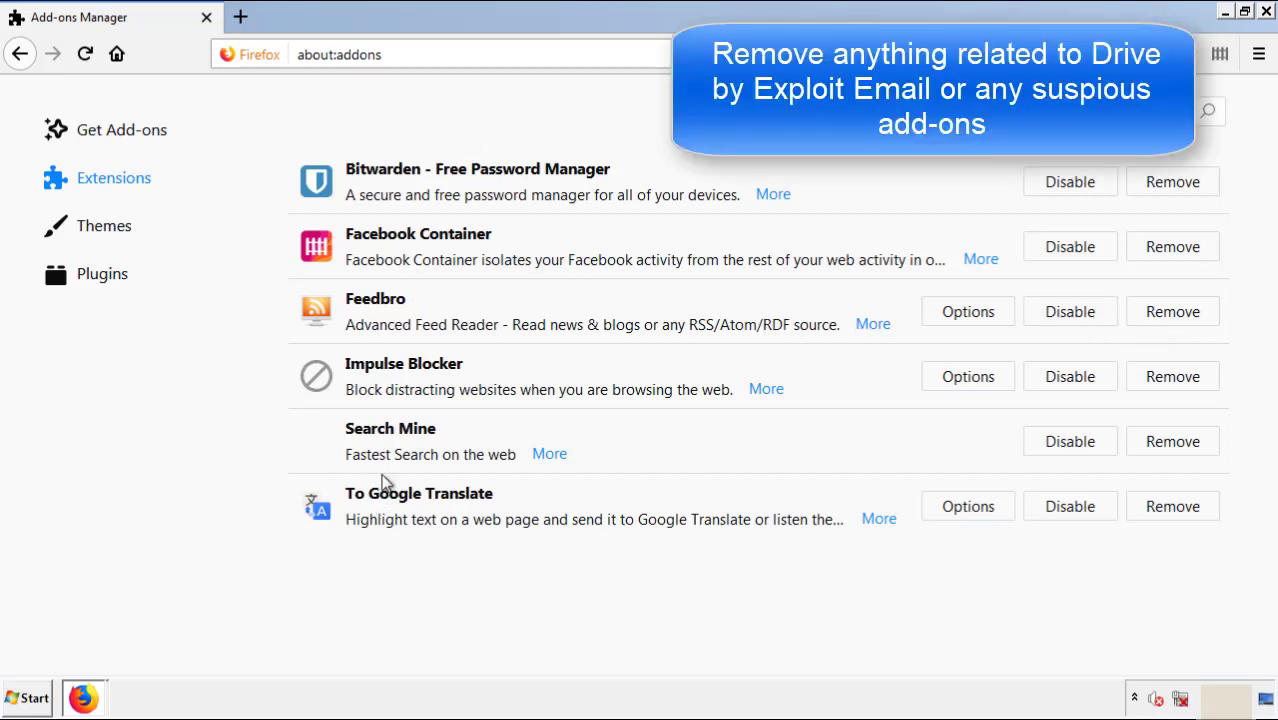
{"action": "left_click", "coordinate": [1168, 451]}
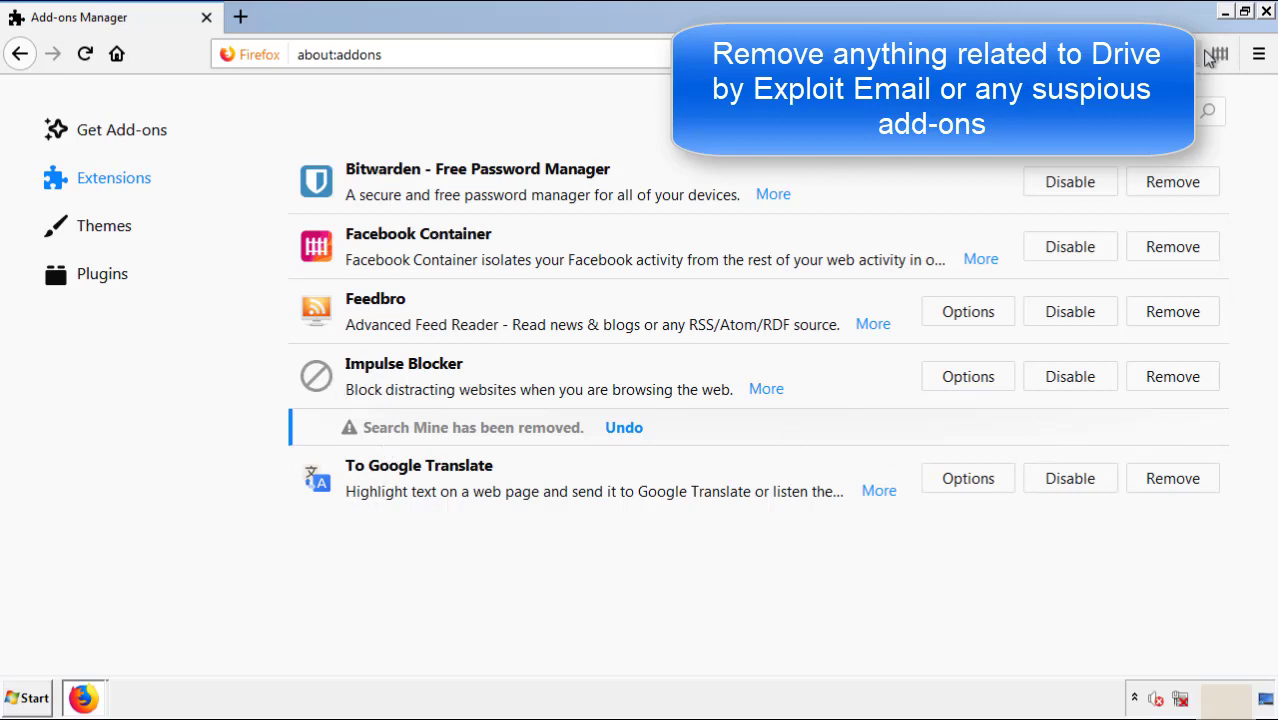
{"action": "left_click", "coordinate": [1267, 13]}
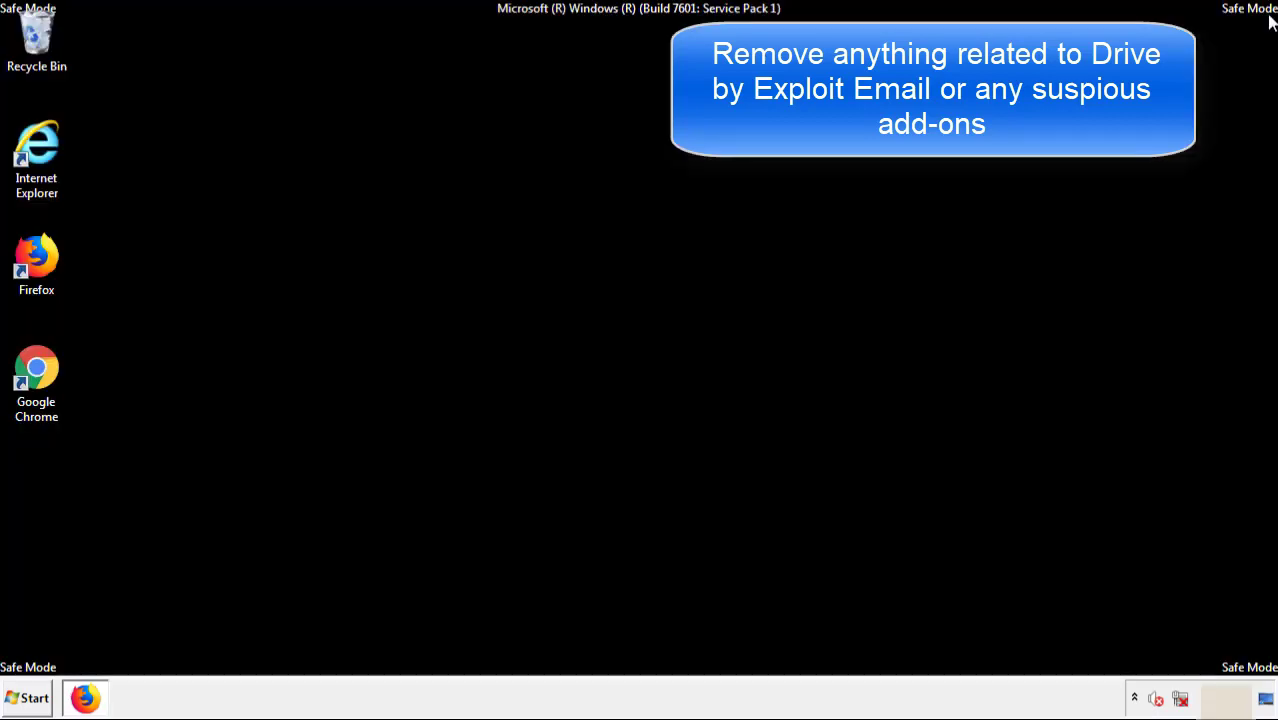
Launch Chrome and remove the Search Mine extension from its Extensions page.
{"action": "double_click", "coordinate": [34, 383]}
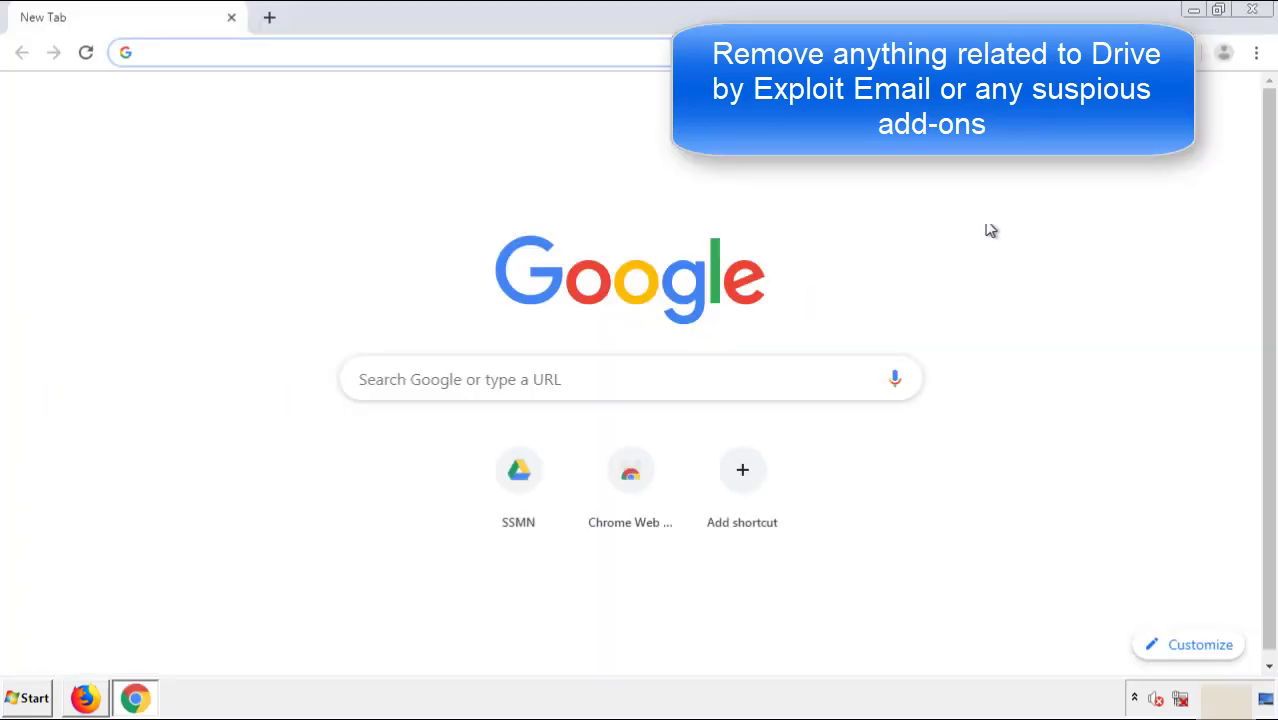
{"action": "left_click", "coordinate": [1256, 52]}
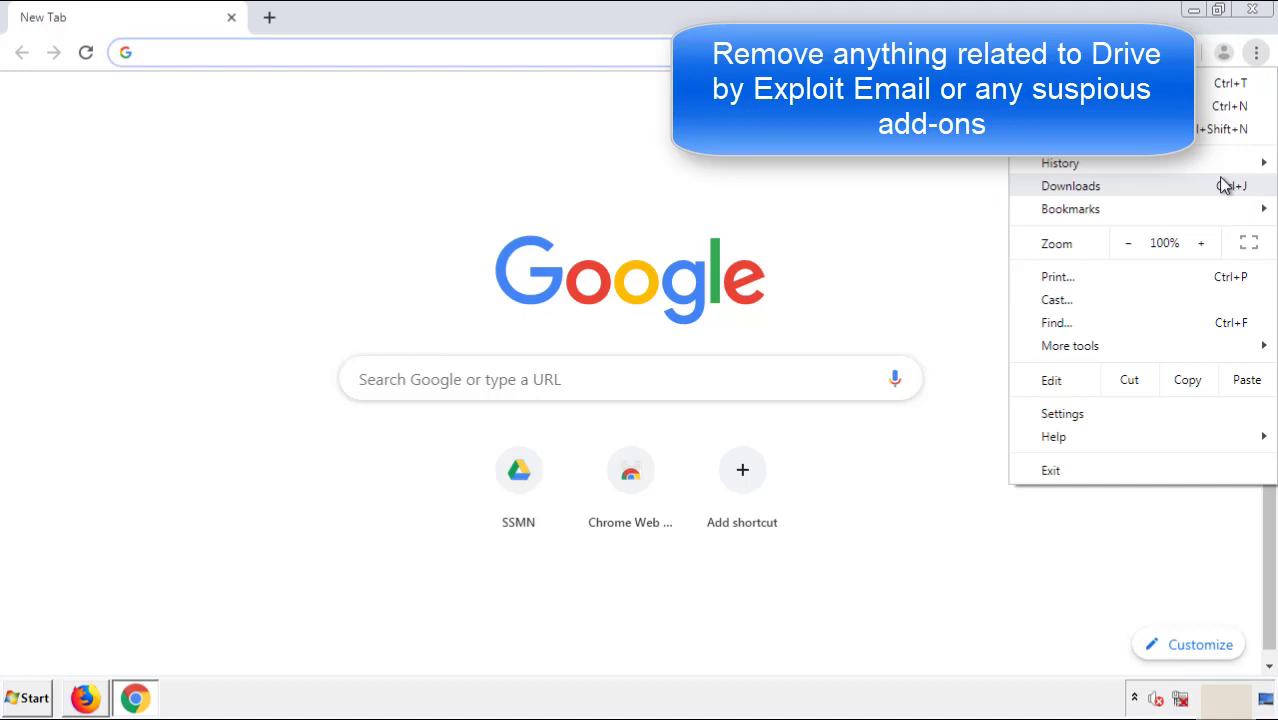
{"action": "mouse_move", "coordinate": [1070, 345]}
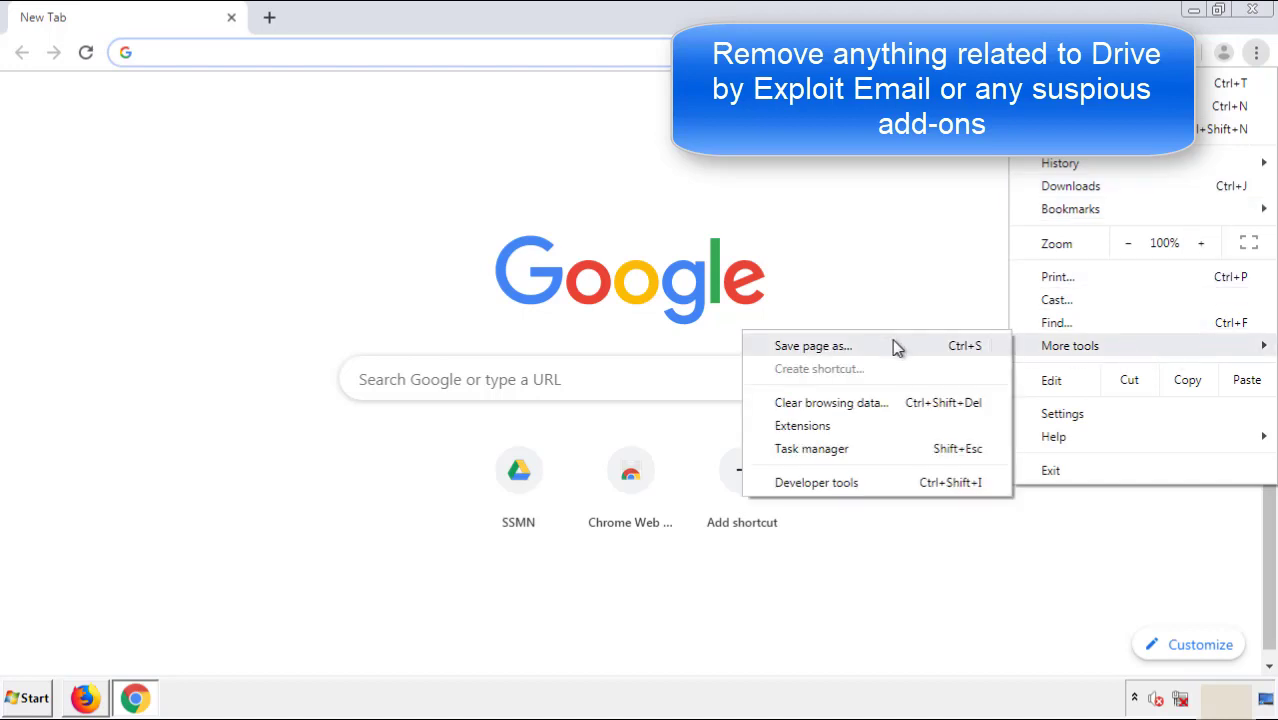
{"action": "left_click", "coordinate": [810, 426]}
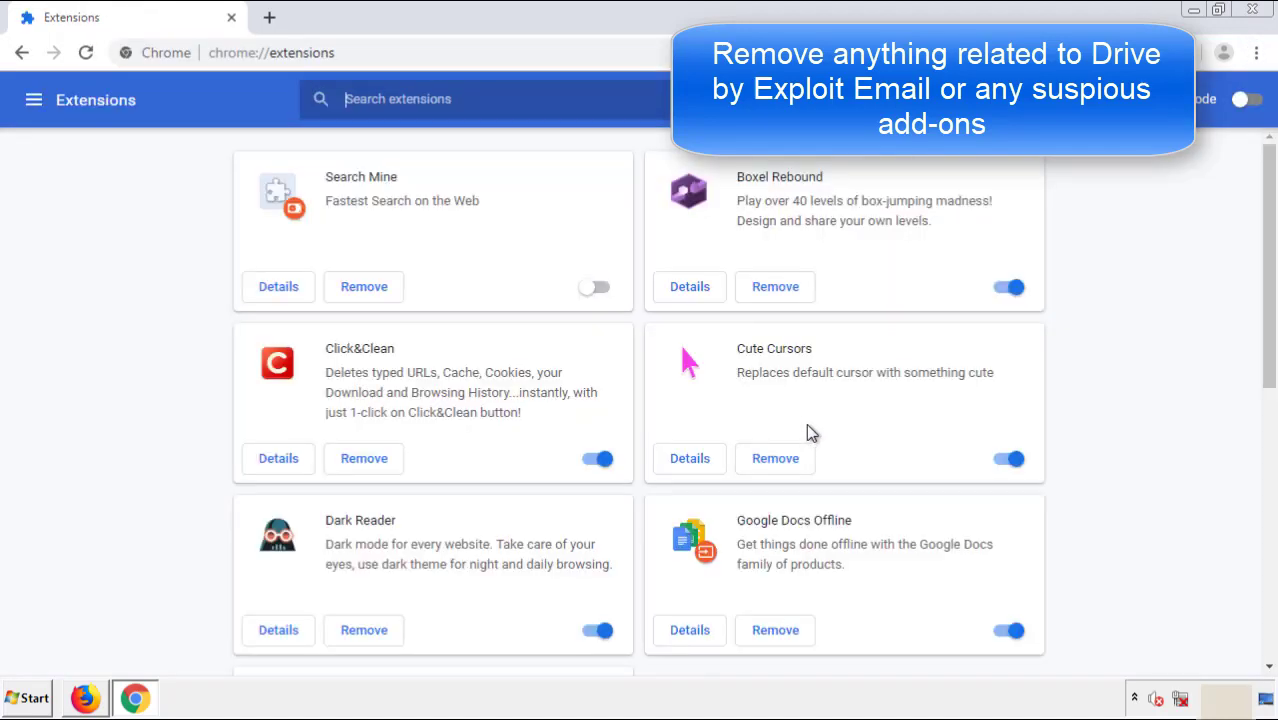
{"action": "scroll", "coordinate": [362, 322], "scroll_direction": "down", "scroll_amount": 10}
{"action": "scroll", "coordinate": [485, 366], "scroll_direction": "up", "scroll_amount": 10}
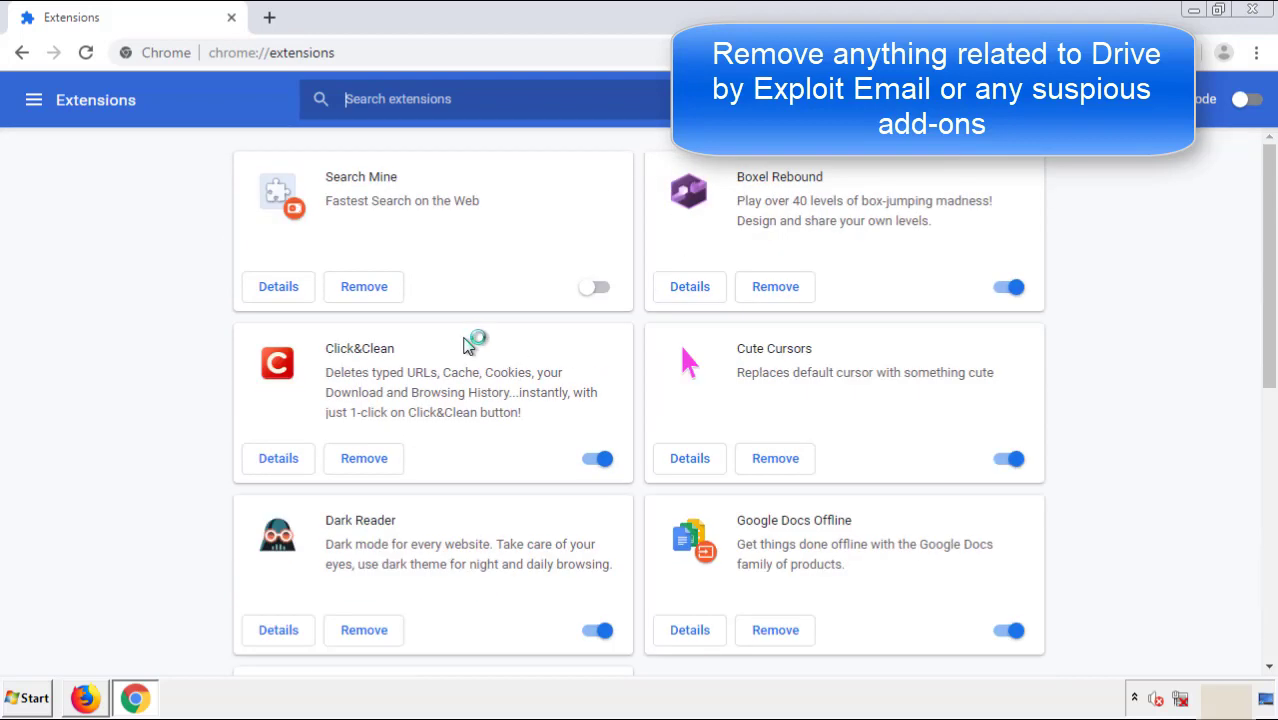
{"action": "left_click", "coordinate": [362, 290]}
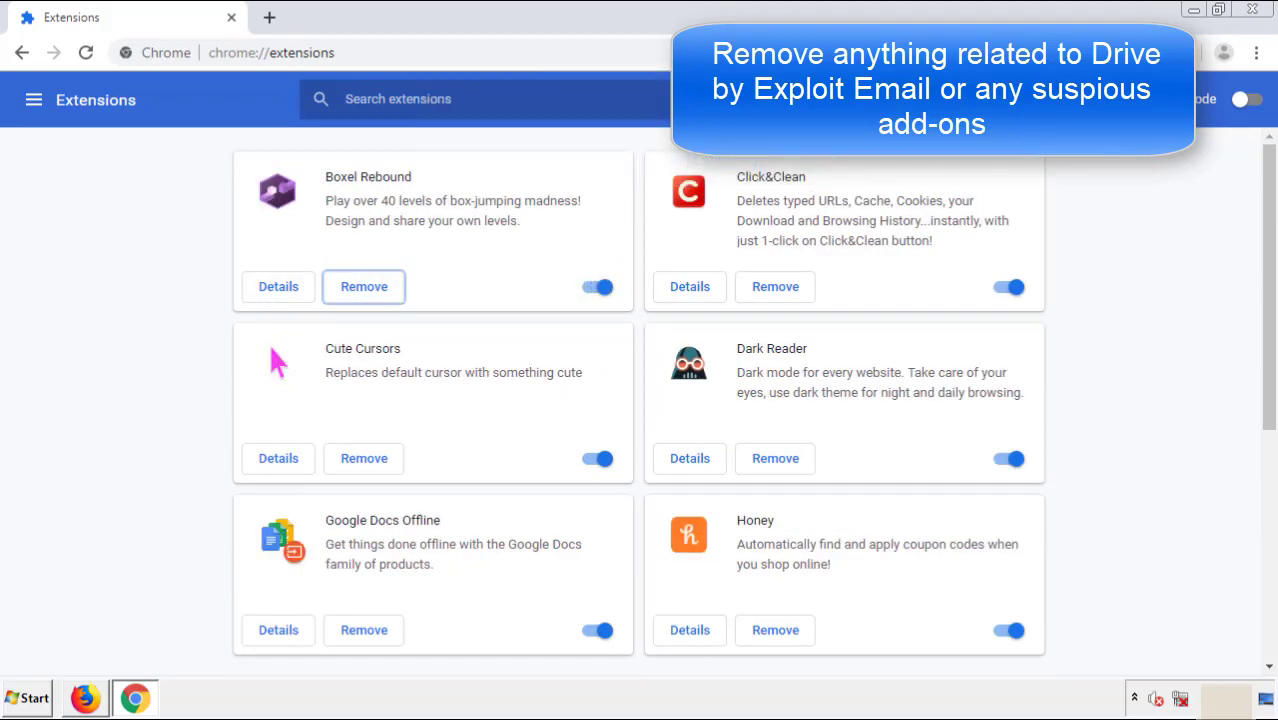
Close Chrome and restart Windows 7 from the Start menu's shutdown options.
{"action": "left_click", "coordinate": [1263, 15]}
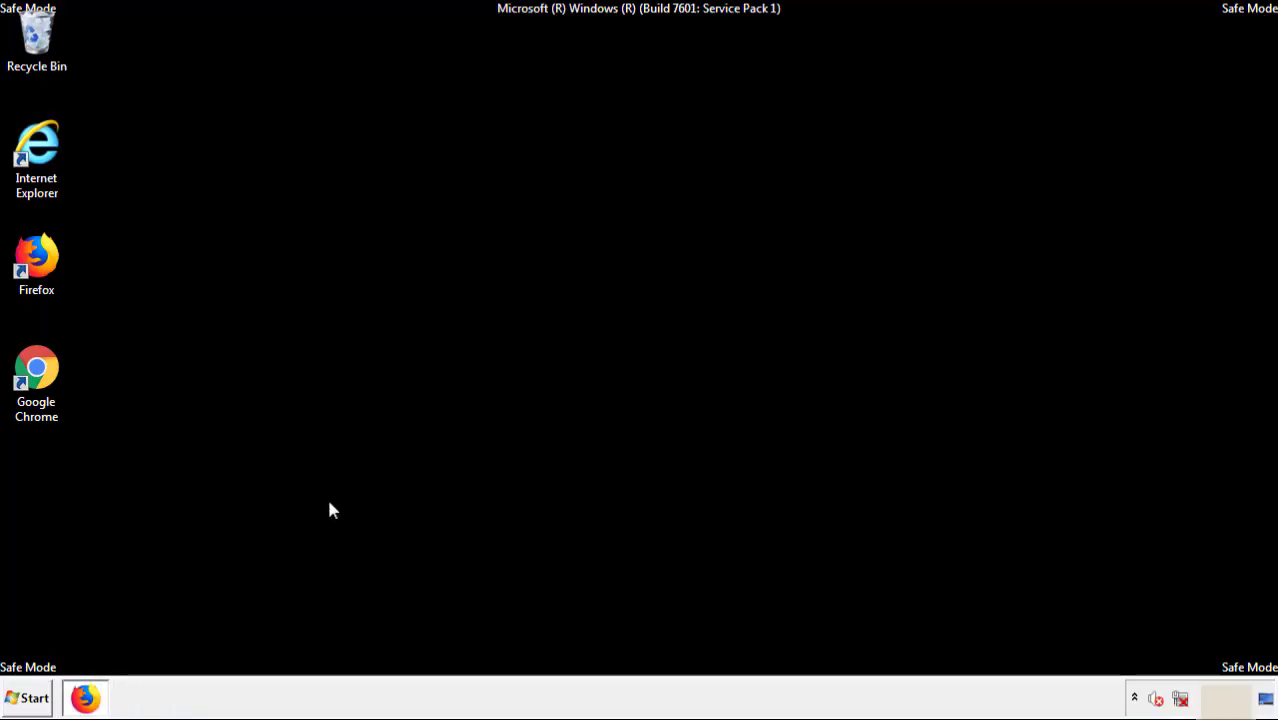
{"action": "left_click", "coordinate": [25, 698]}
{"action": "mouse_move", "coordinate": [343, 654]}
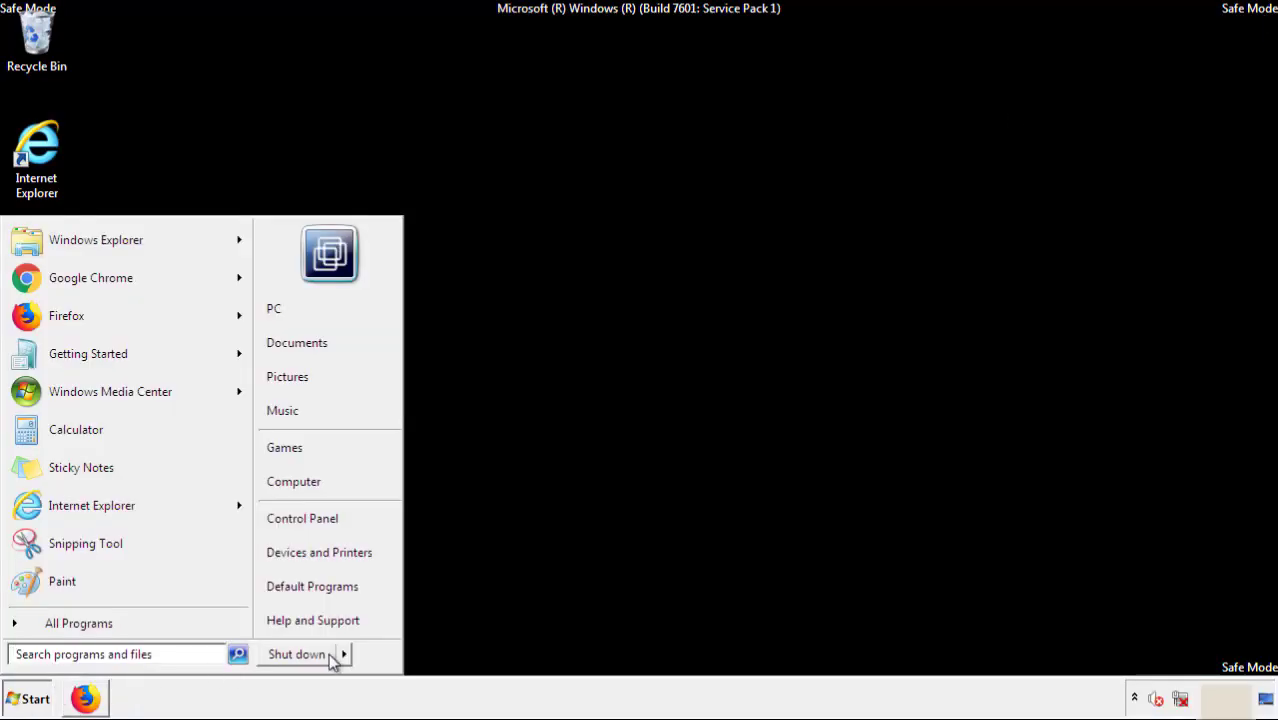
{"action": "left_click", "coordinate": [397, 656]}
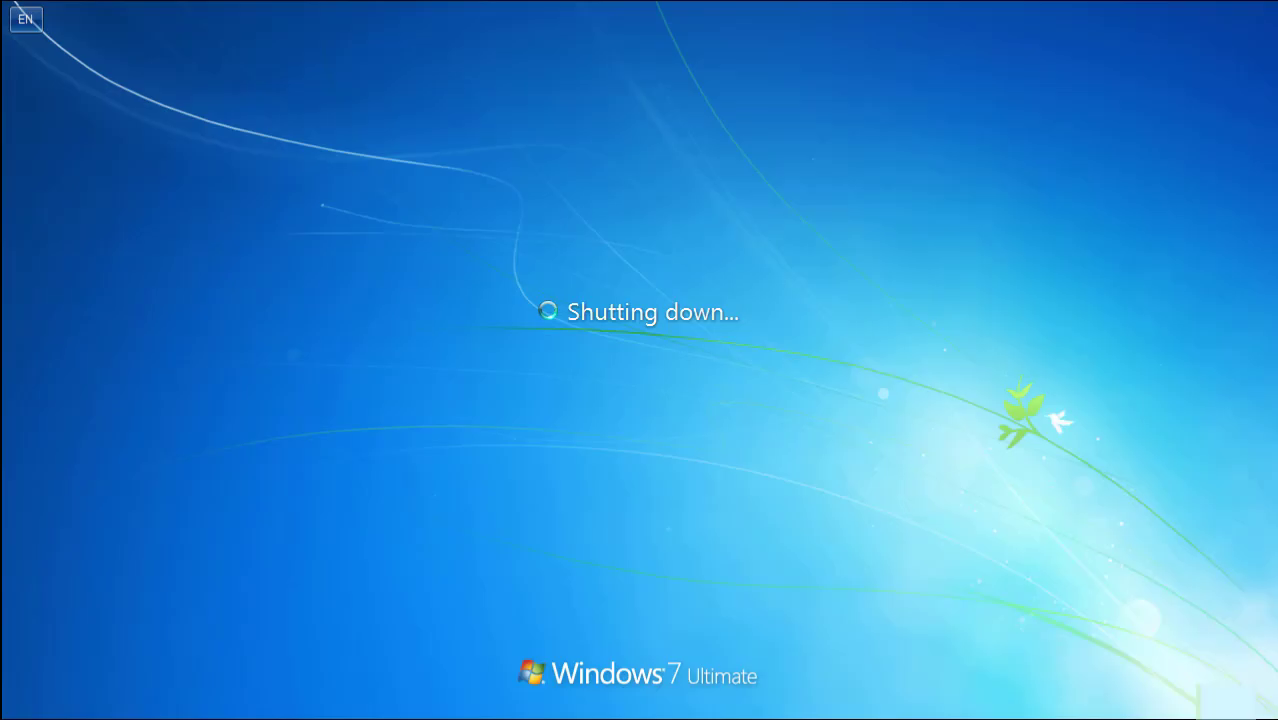